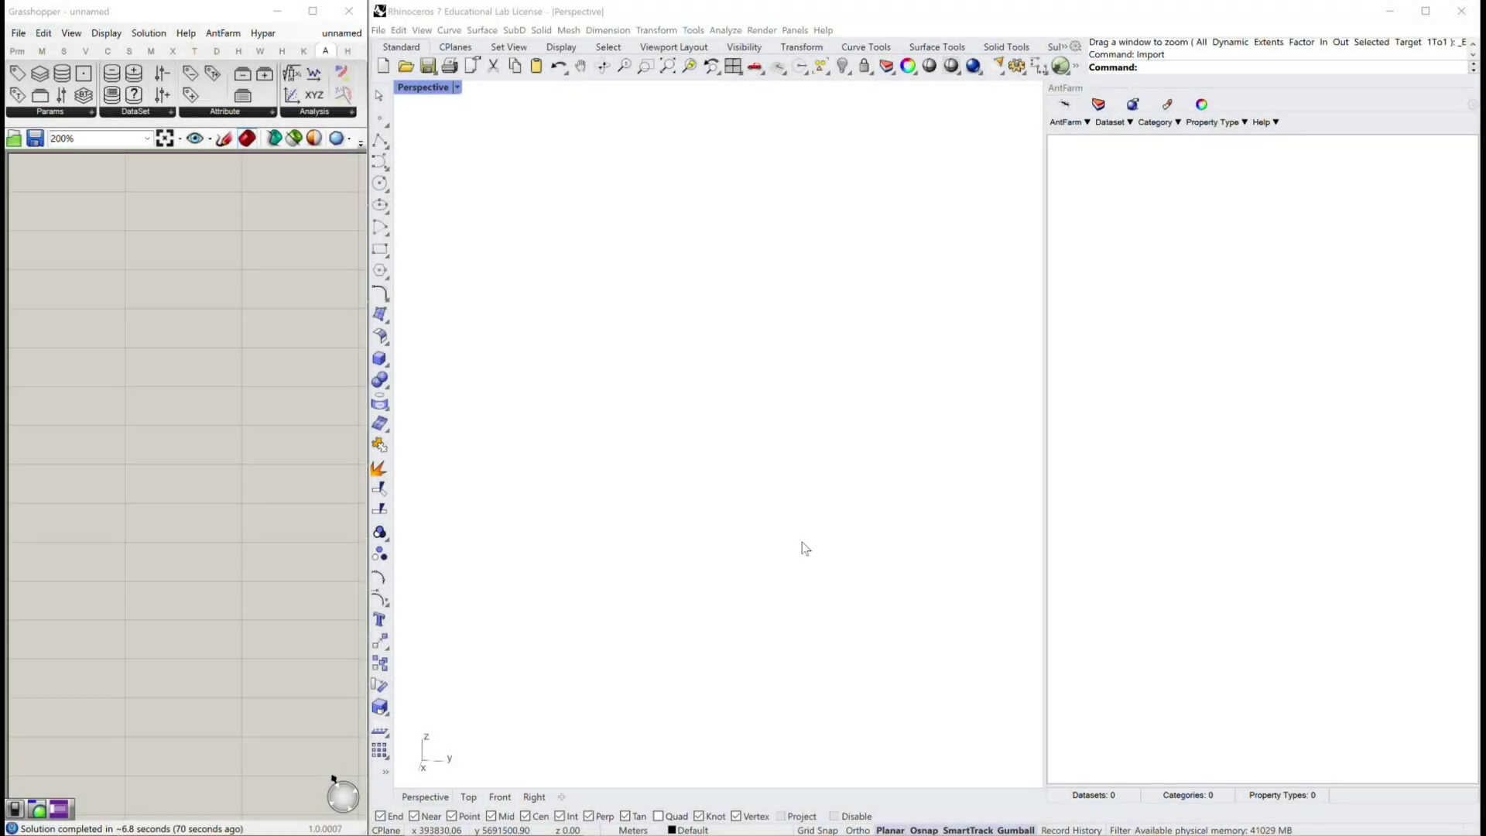
Drag AntFarm's XYZ To Mesh component from the Analysis panel onto the Grasshopper canvas.
click(329, 58)
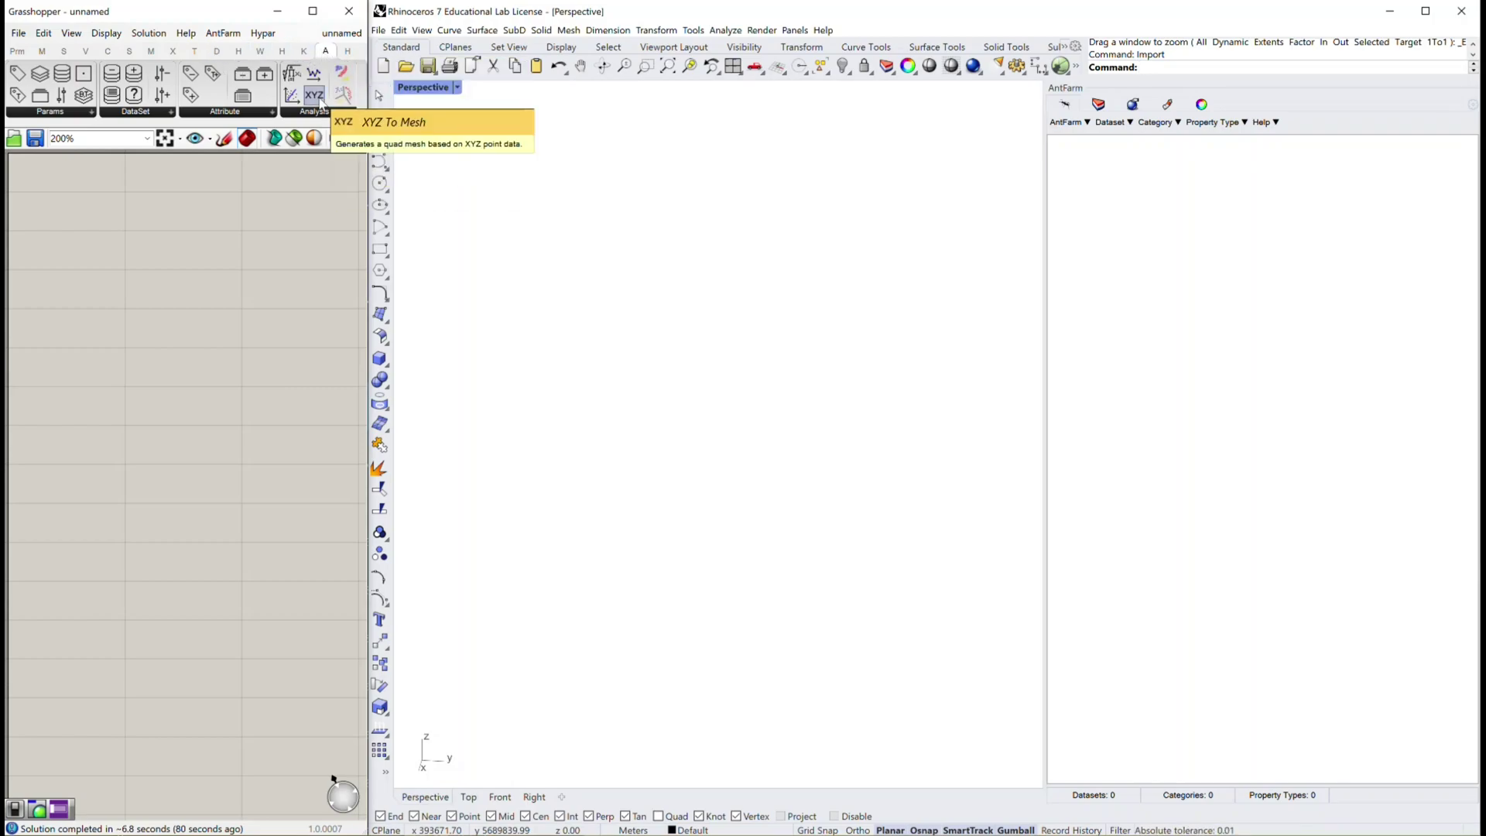
drag(320, 101, 178, 425)
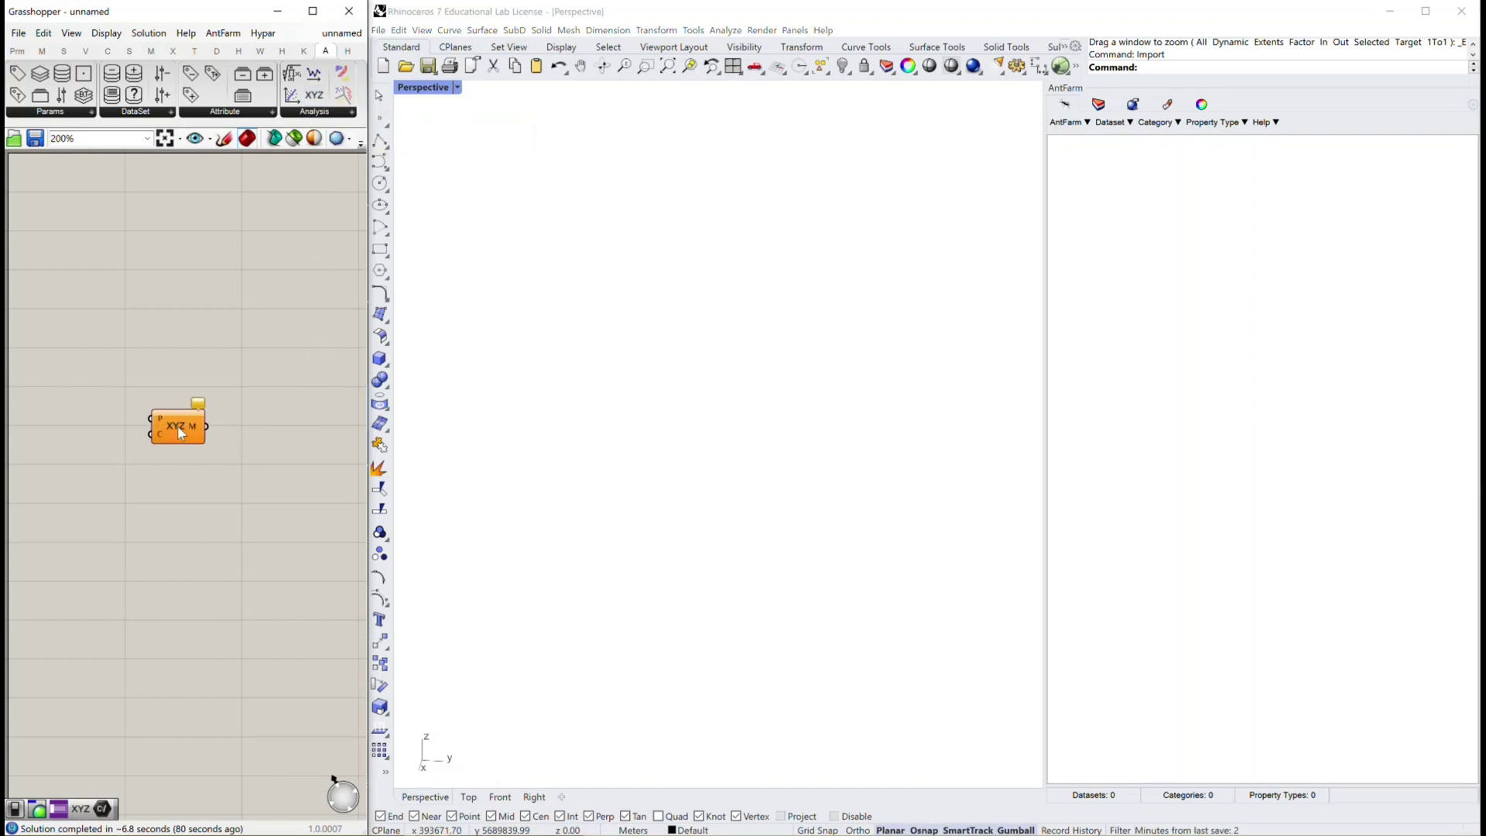
Add a File Path parameter loaded with all eight Hagen dgm1 .xyz terrain tiles.
double_click(70, 407)
text(file)
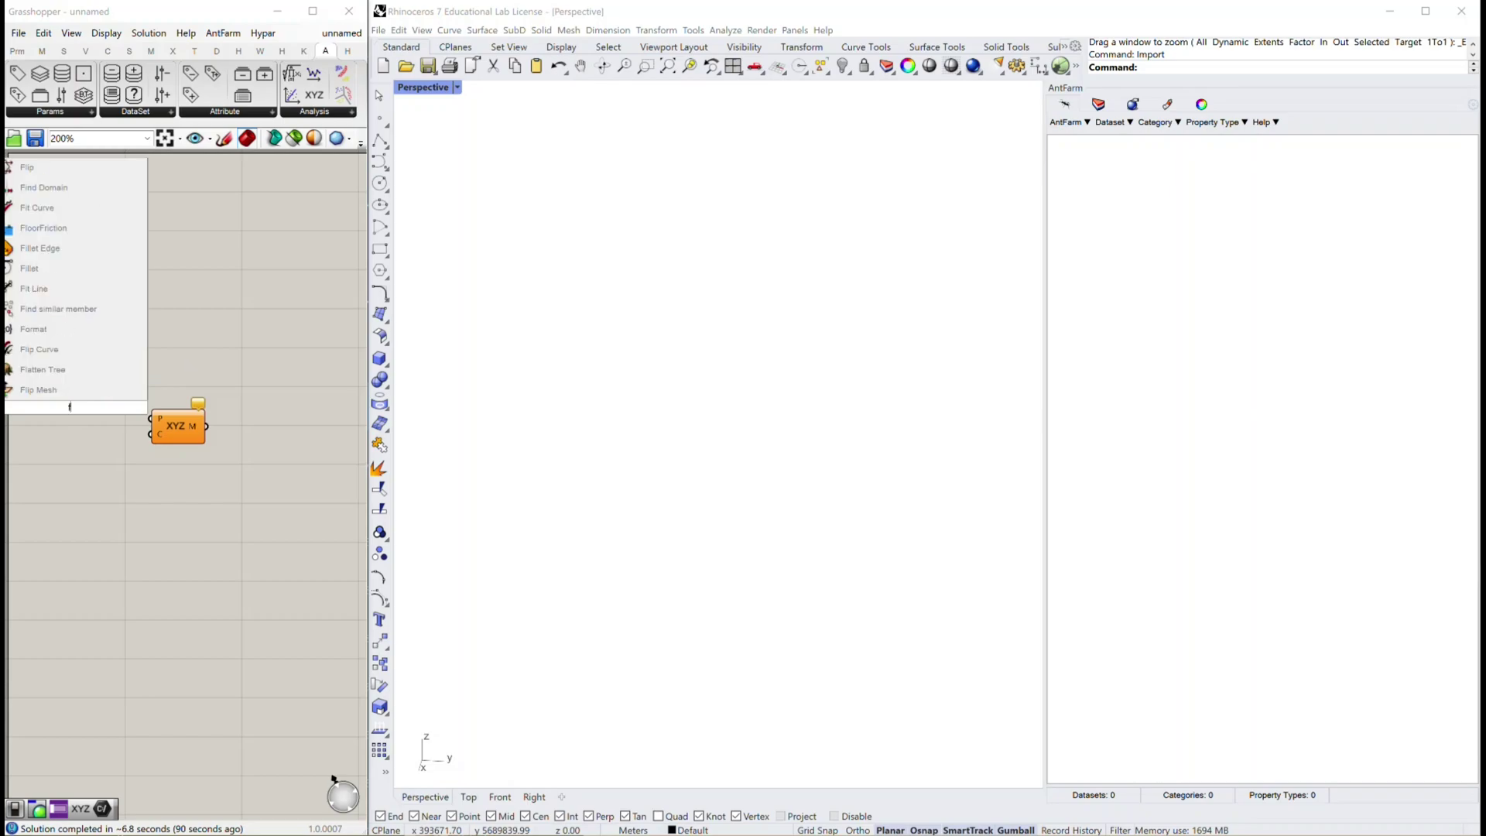
click(45, 349)
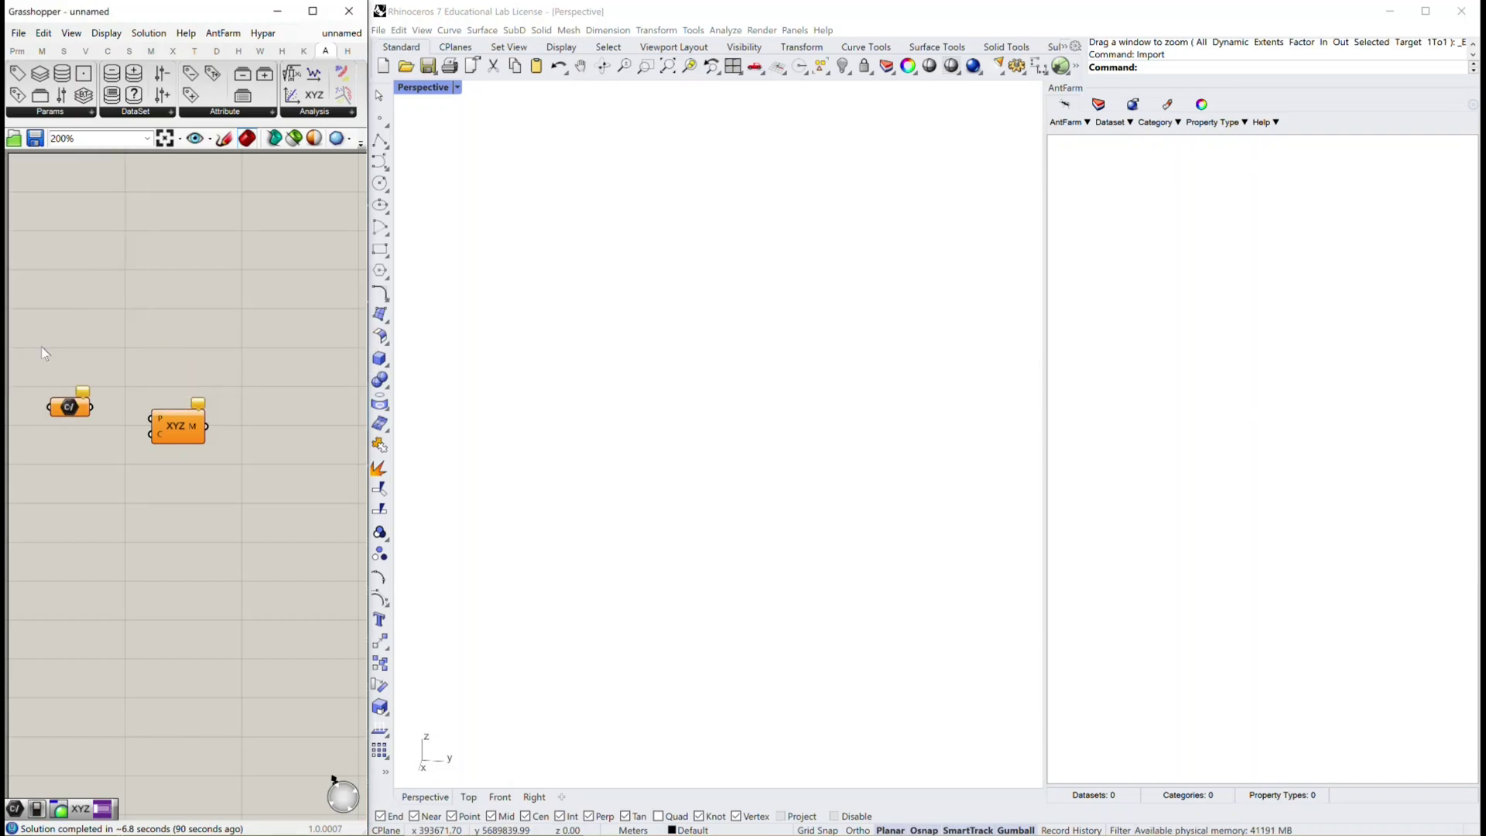
right_click(97, 423)
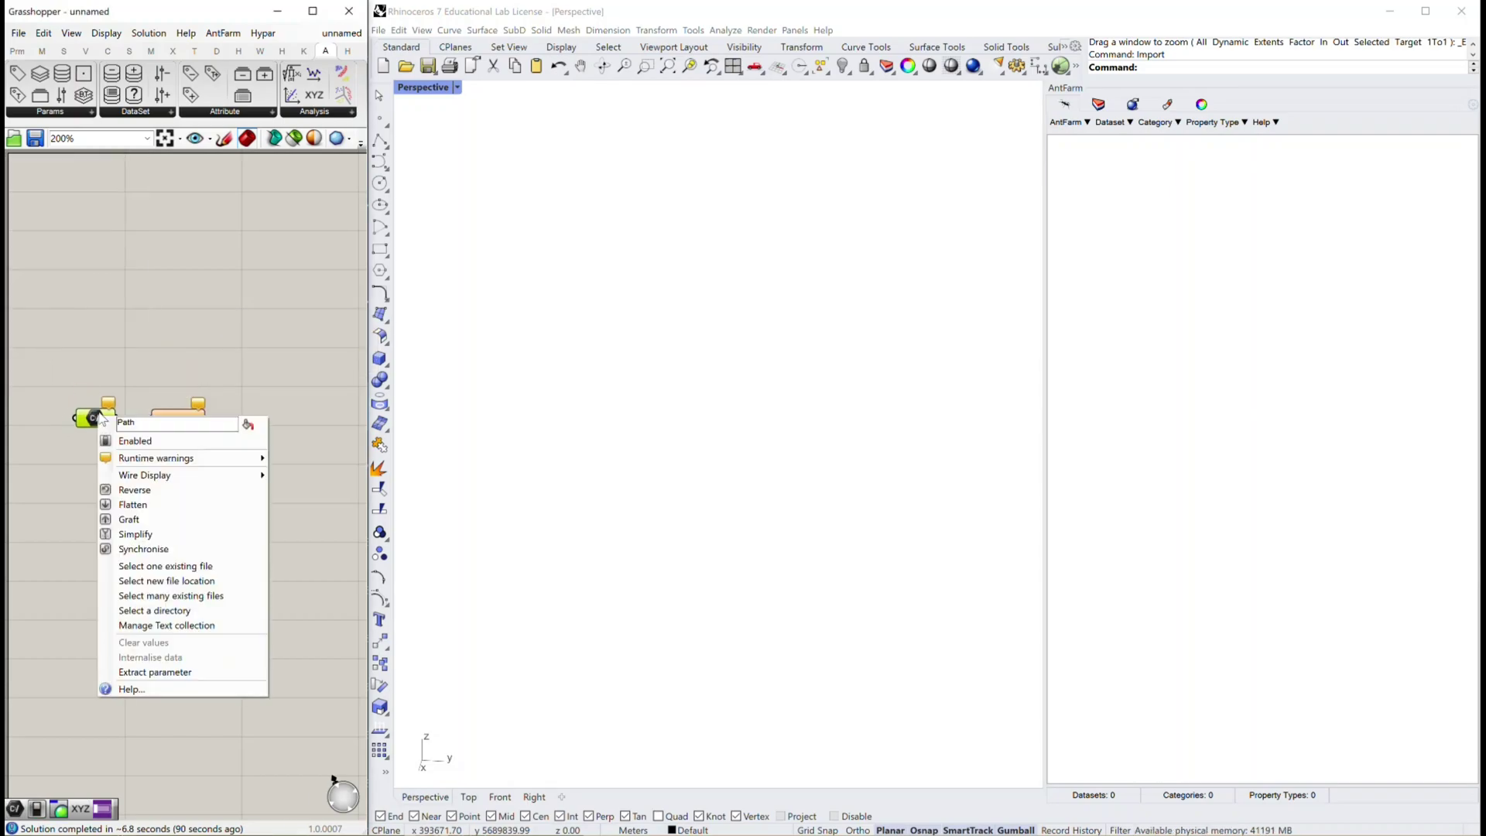
click(163, 595)
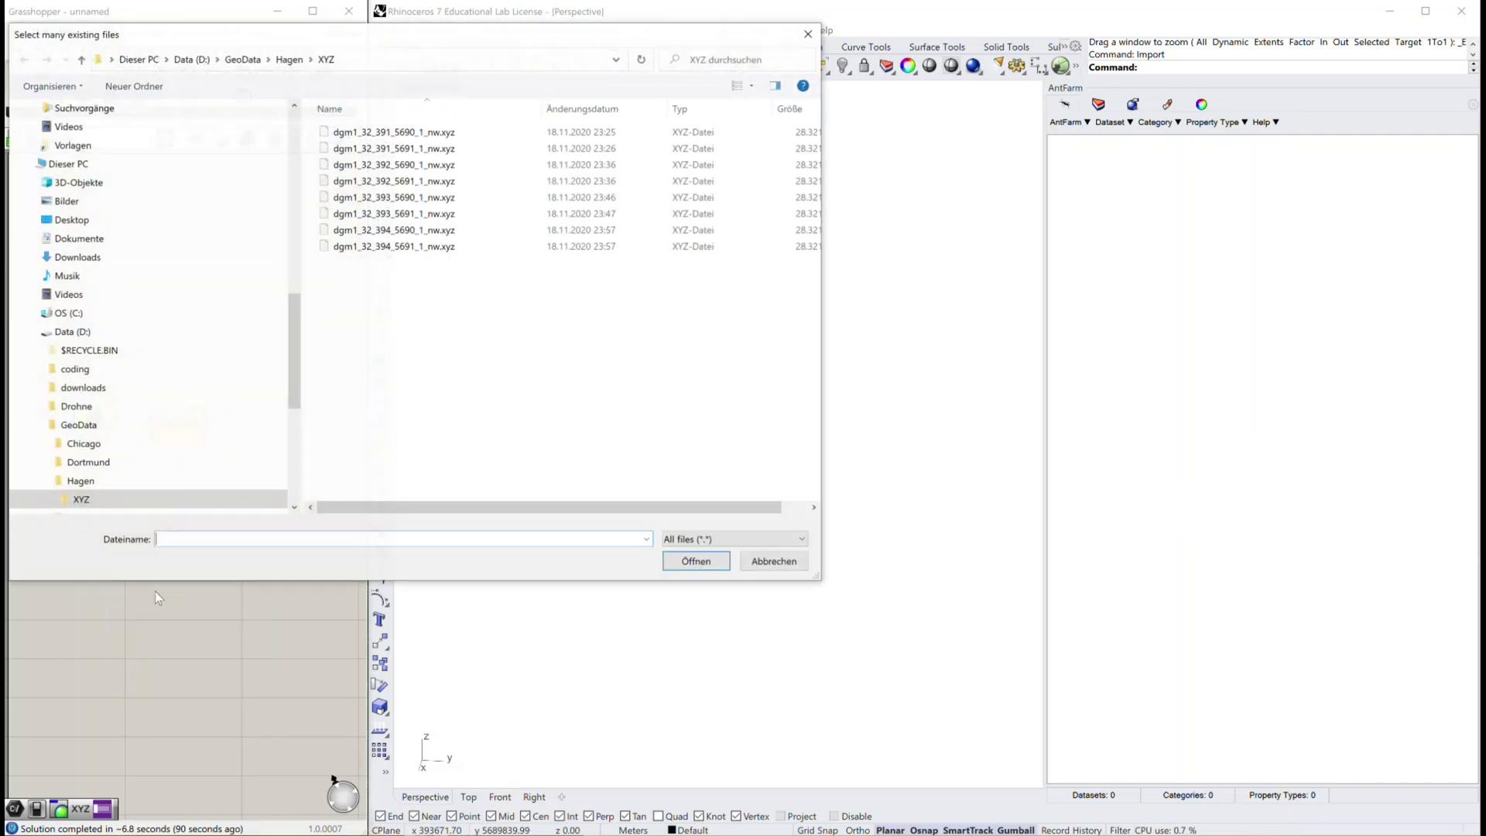
click(376, 136)
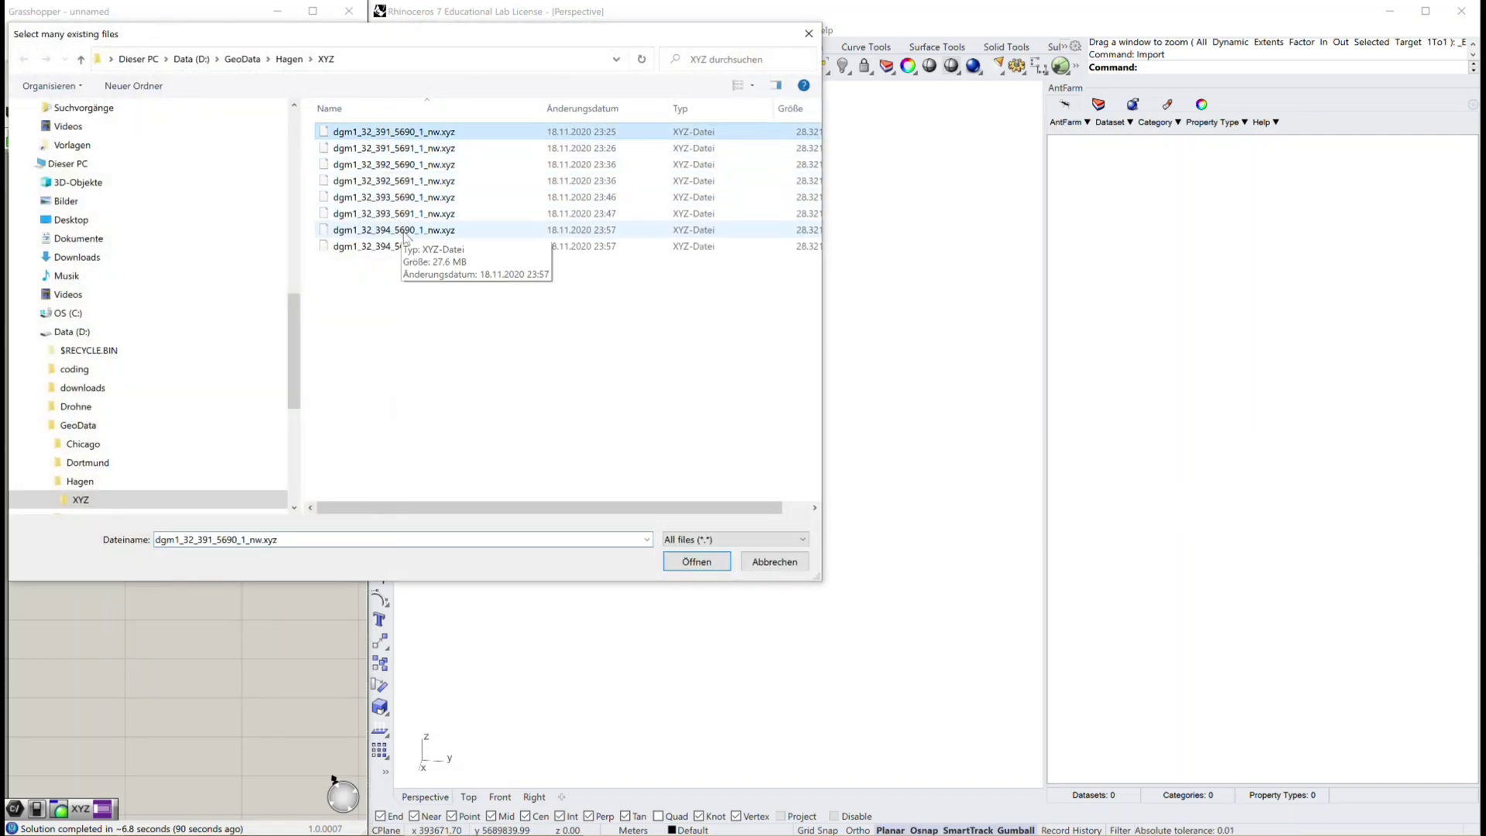
shift+click(402, 246)
click(696, 561)
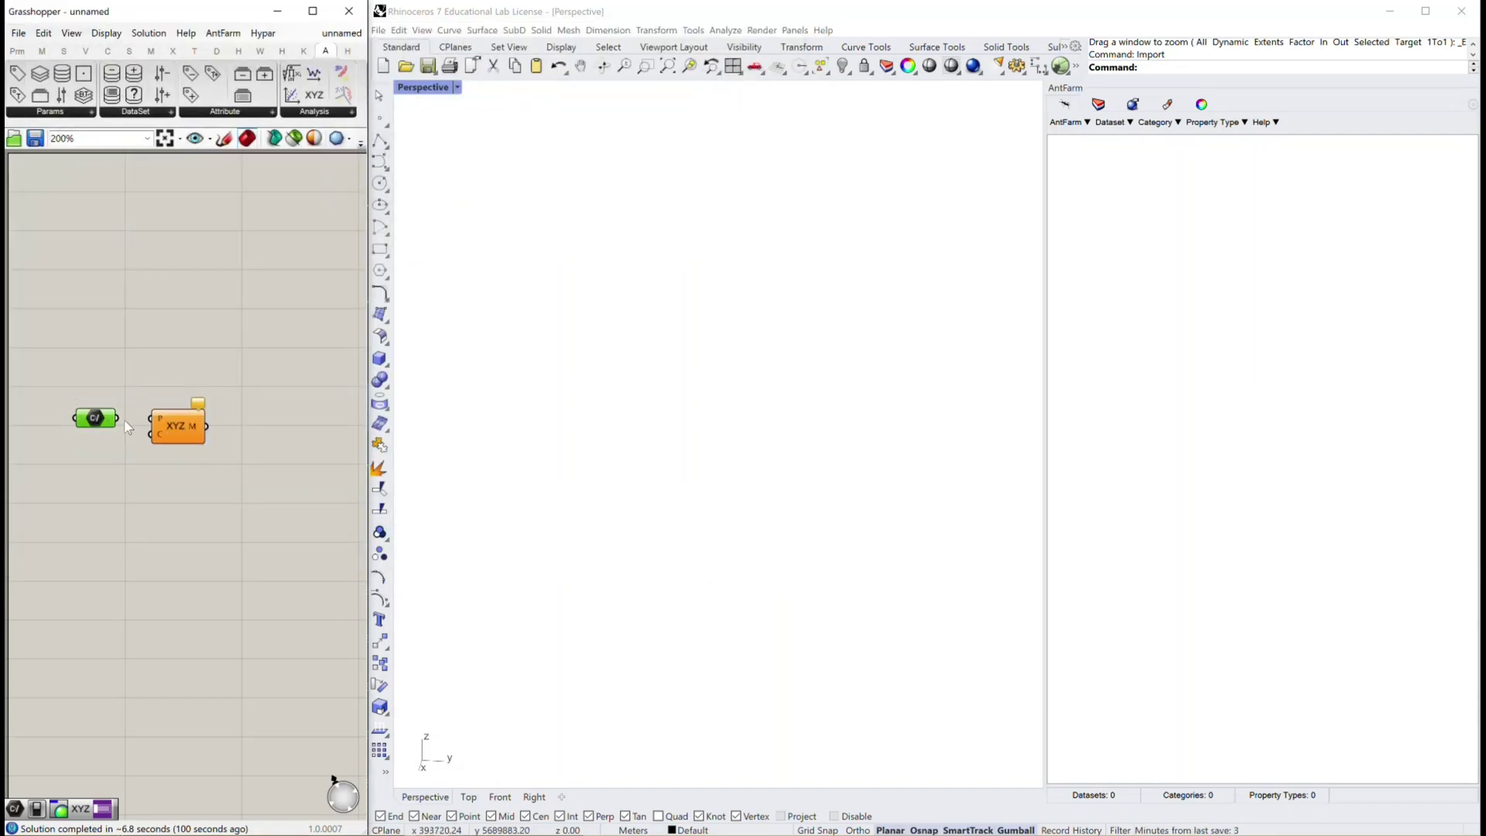
Wire the File Path into XYZ To Mesh's P input and inspect the Hagen terrain mesh.
drag(117, 418, 160, 428)
drag(99, 430, 112, 428)
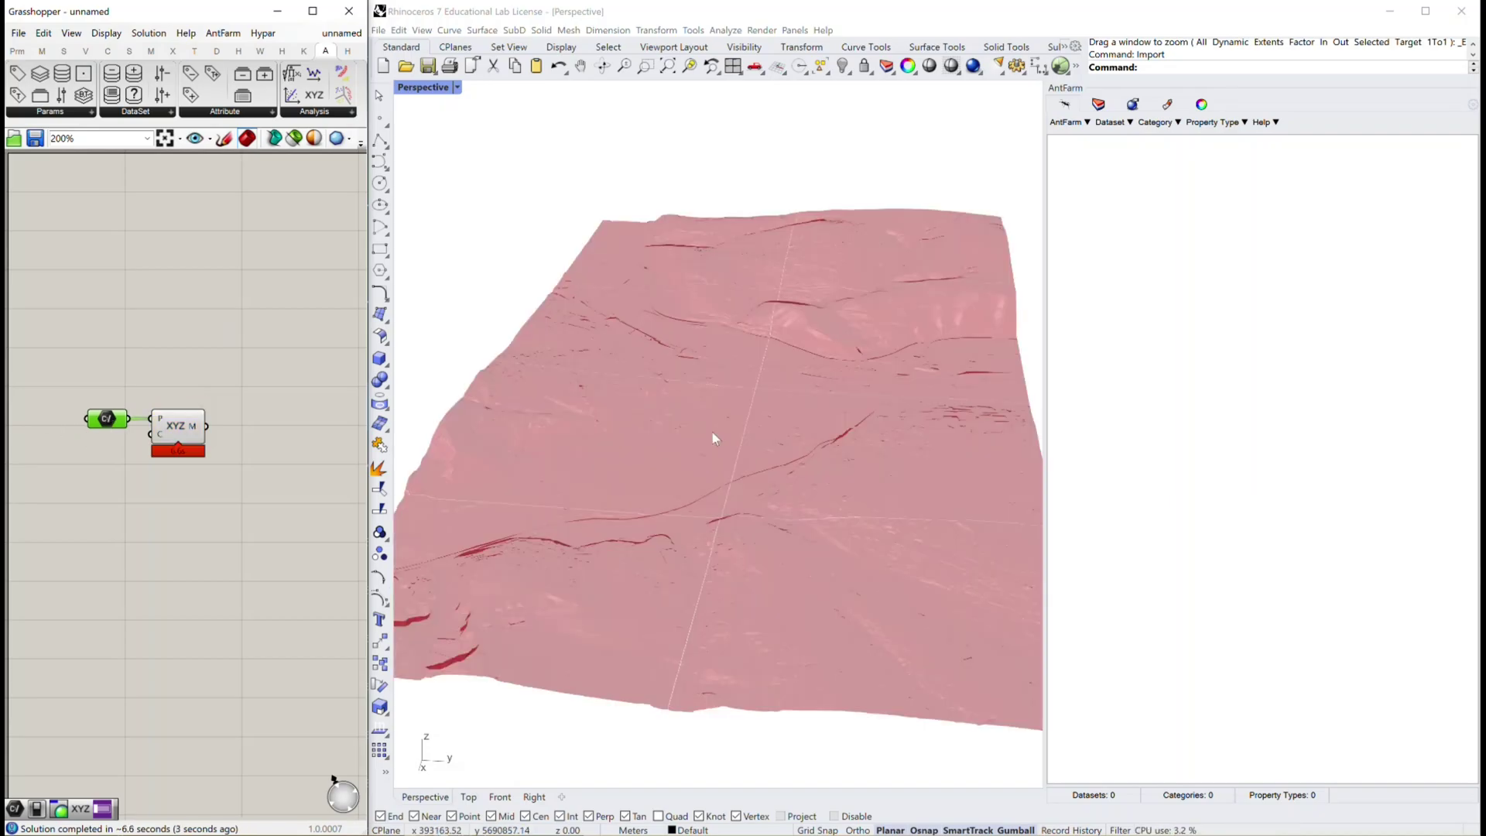
right_drag(713, 431, 794, 358)
scroll(789, 398, up, 10)
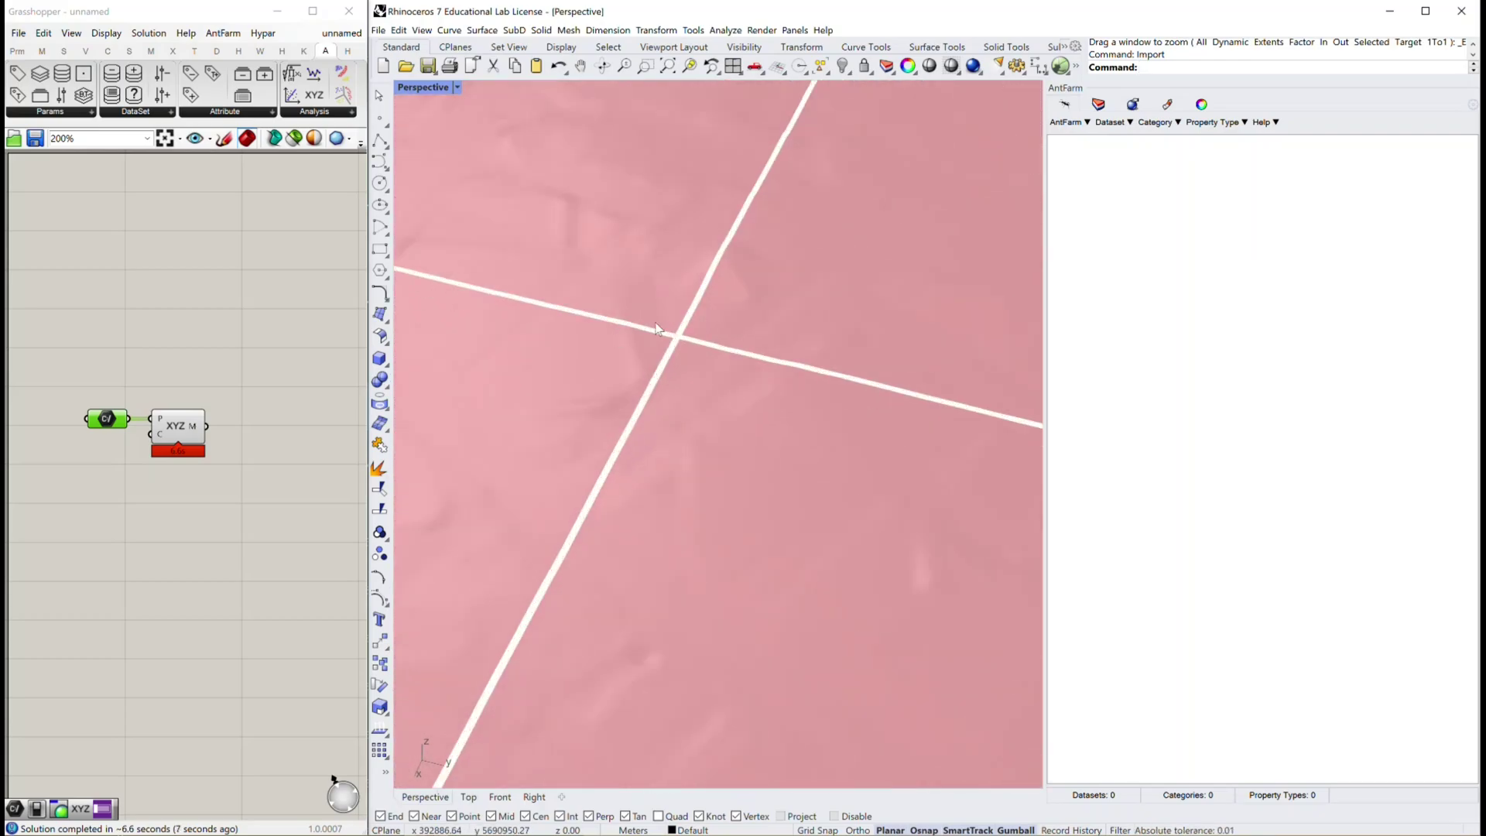
scroll(717, 397, down, 2)
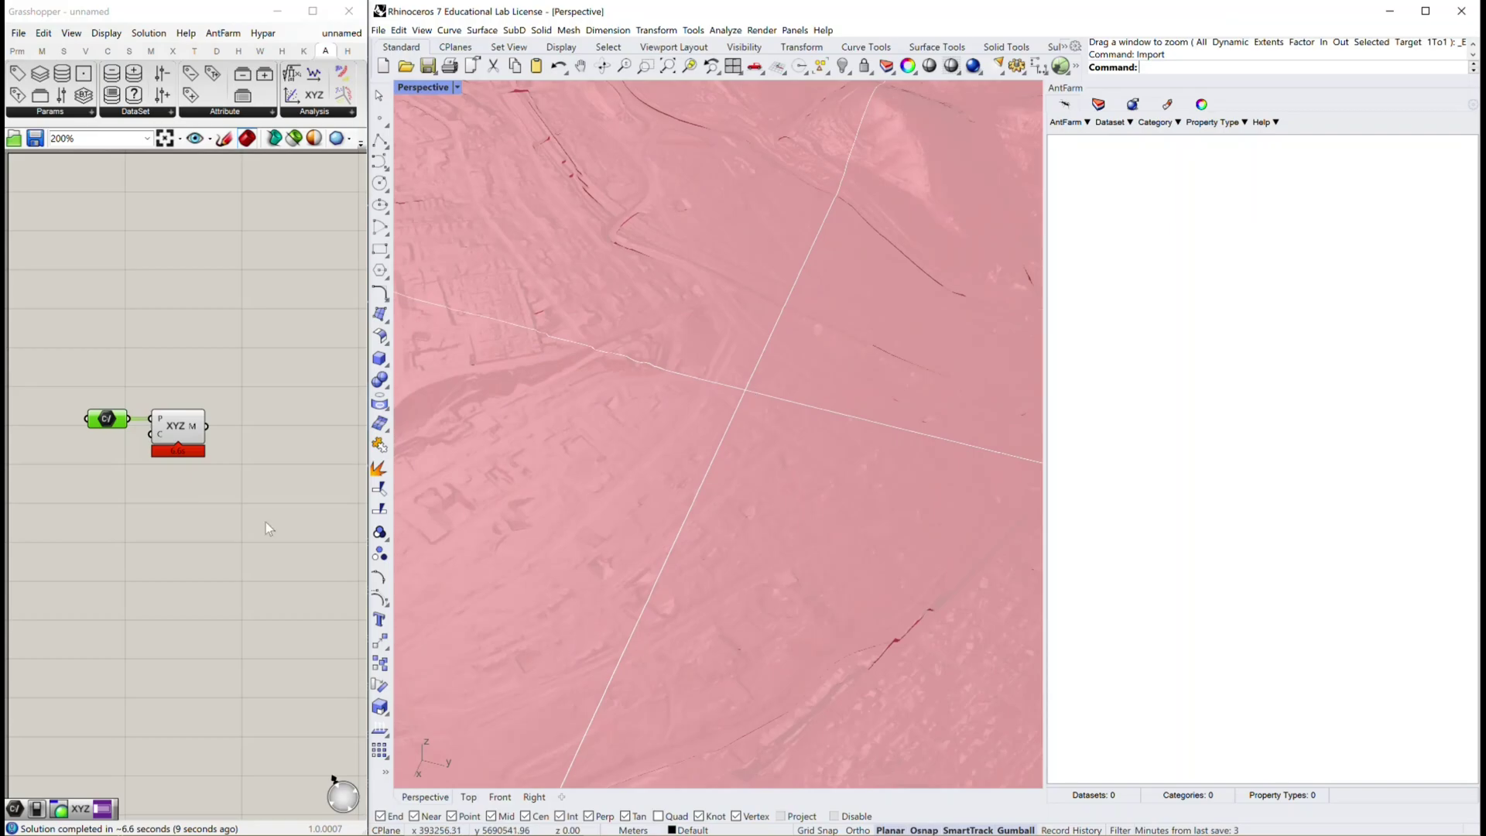
Feed a True Boolean Toggle into XYZ To Mesh's C input, giving one 8,000,000-vertex quad mesh.
double_click(90, 497)
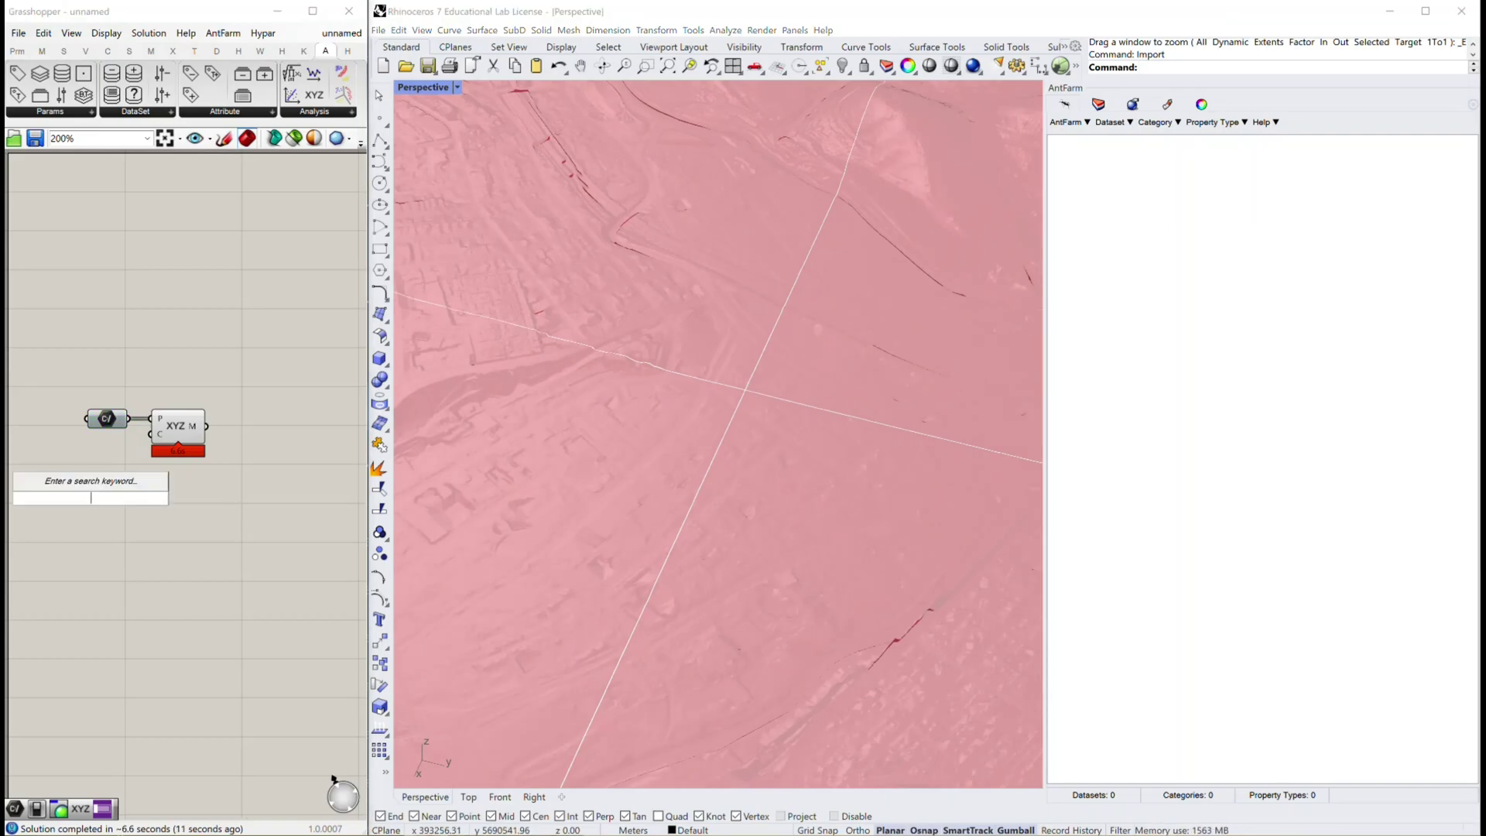
text(toggl)
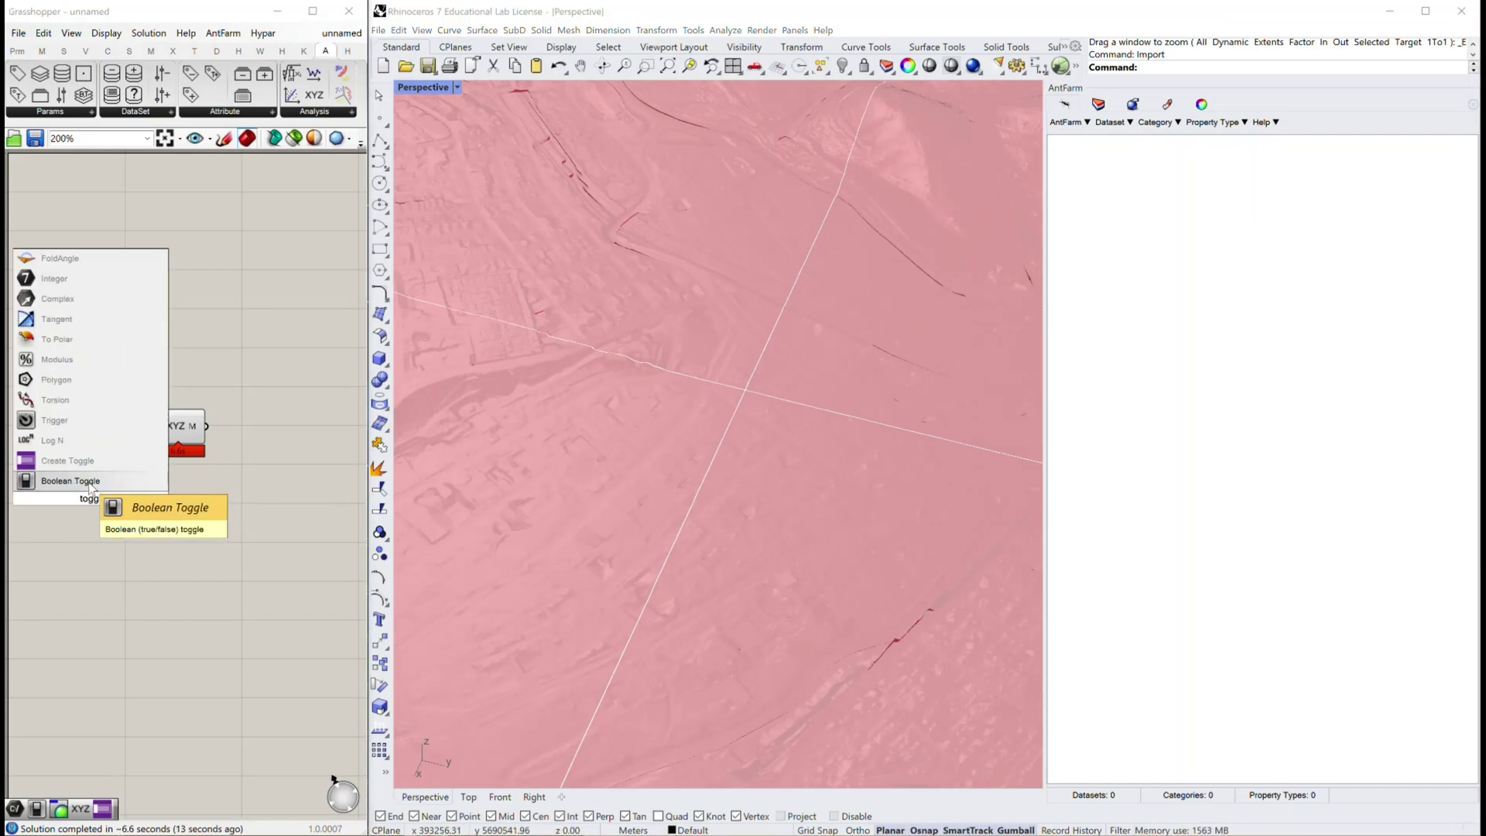
click(78, 481)
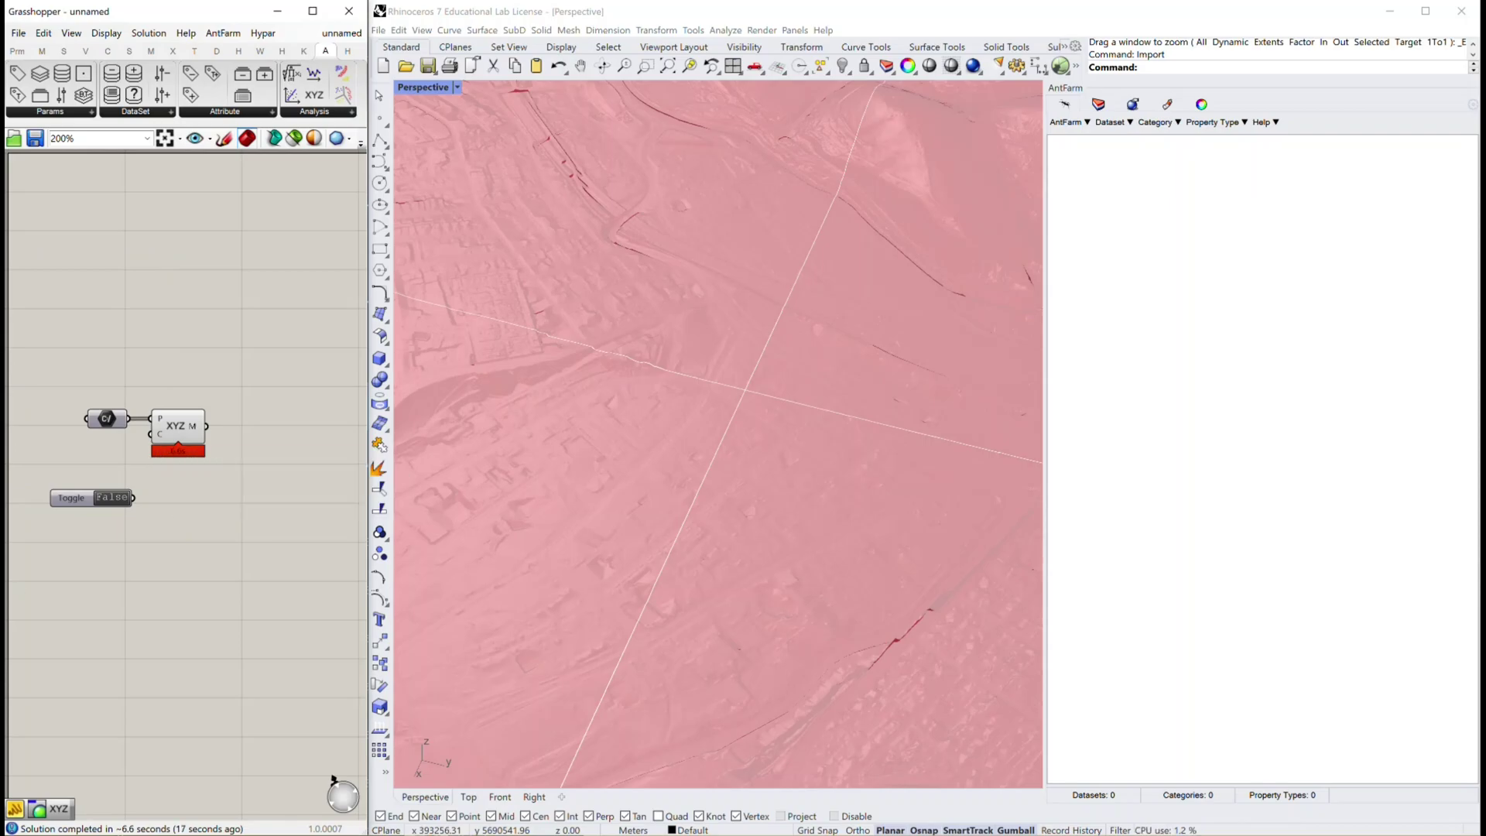
double_click(122, 499)
drag(85, 507, 79, 448)
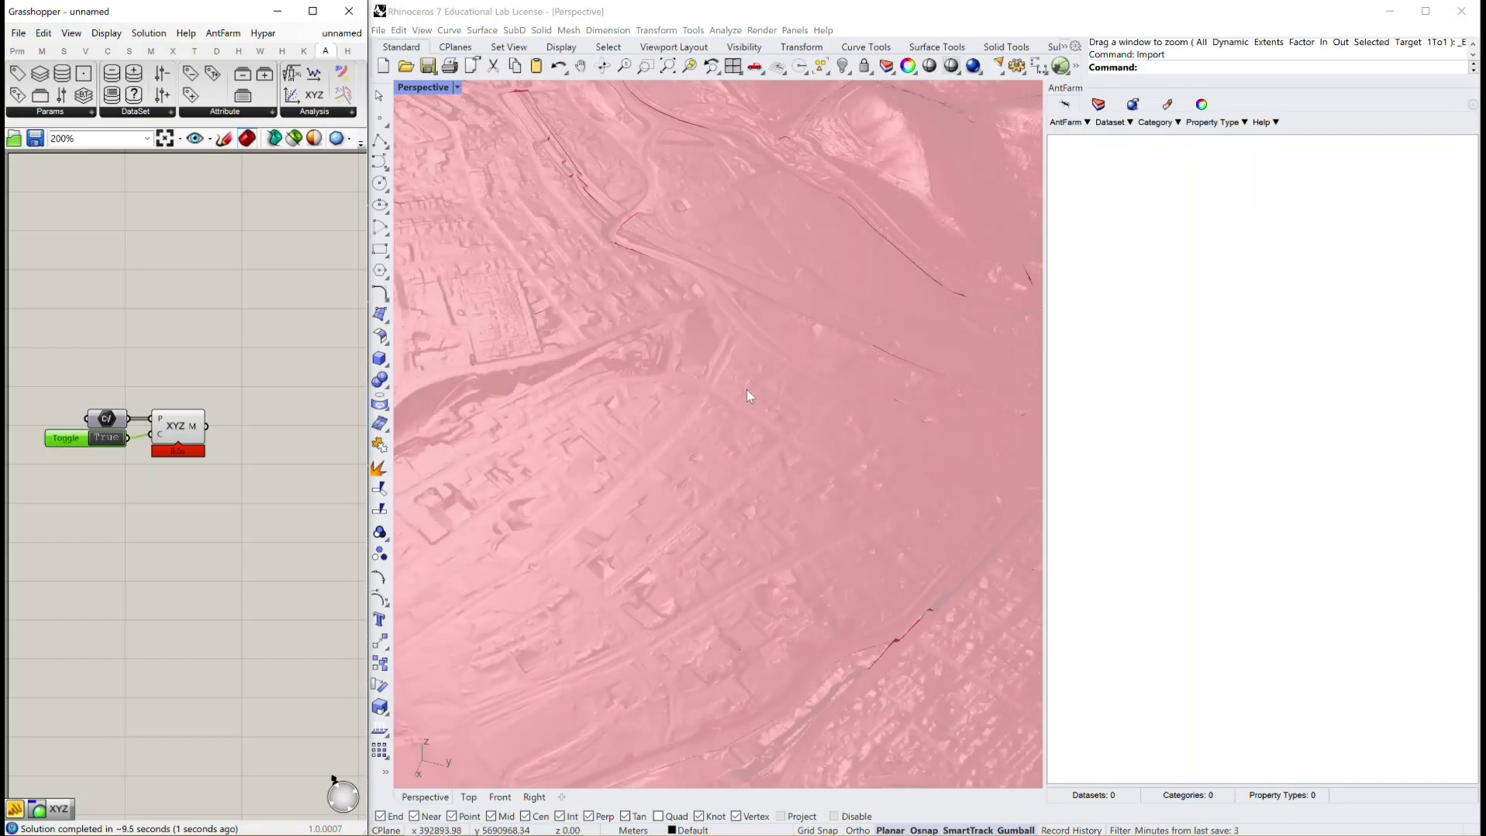
scroll(749, 396, down, 10)
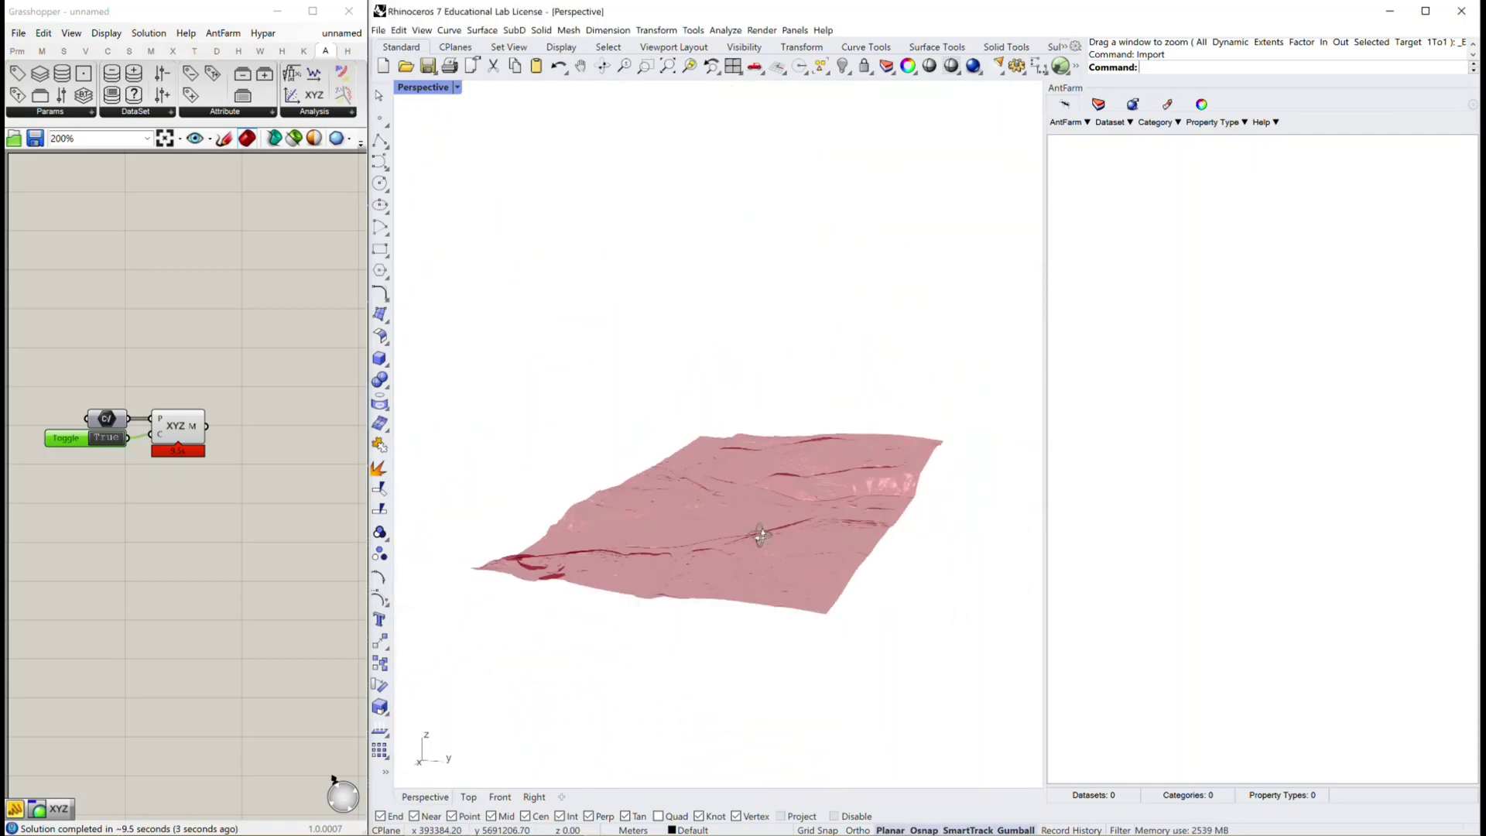
right_drag(761, 534, 756, 573)
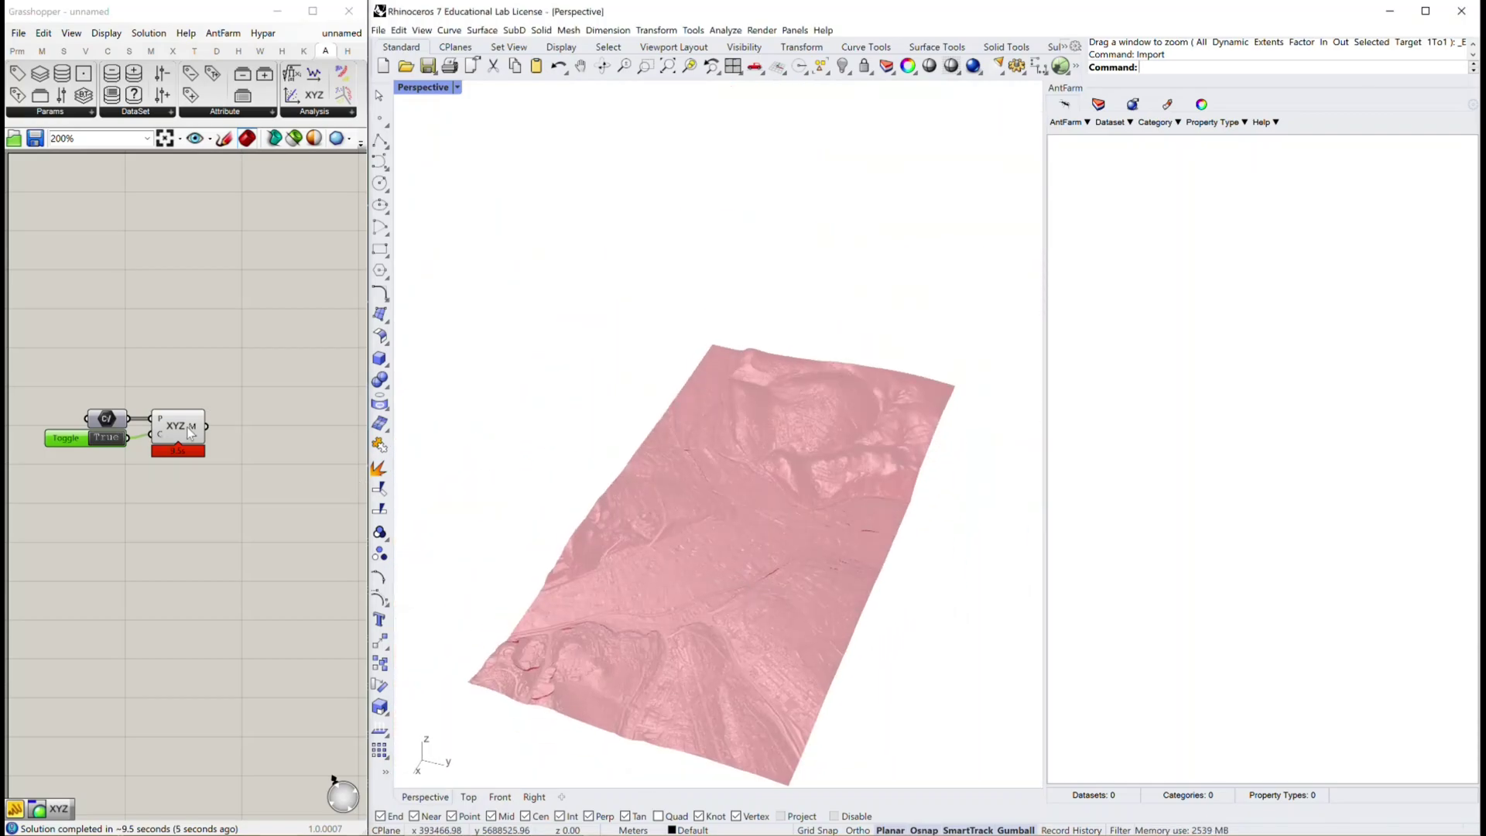
mouse_move(190, 433)
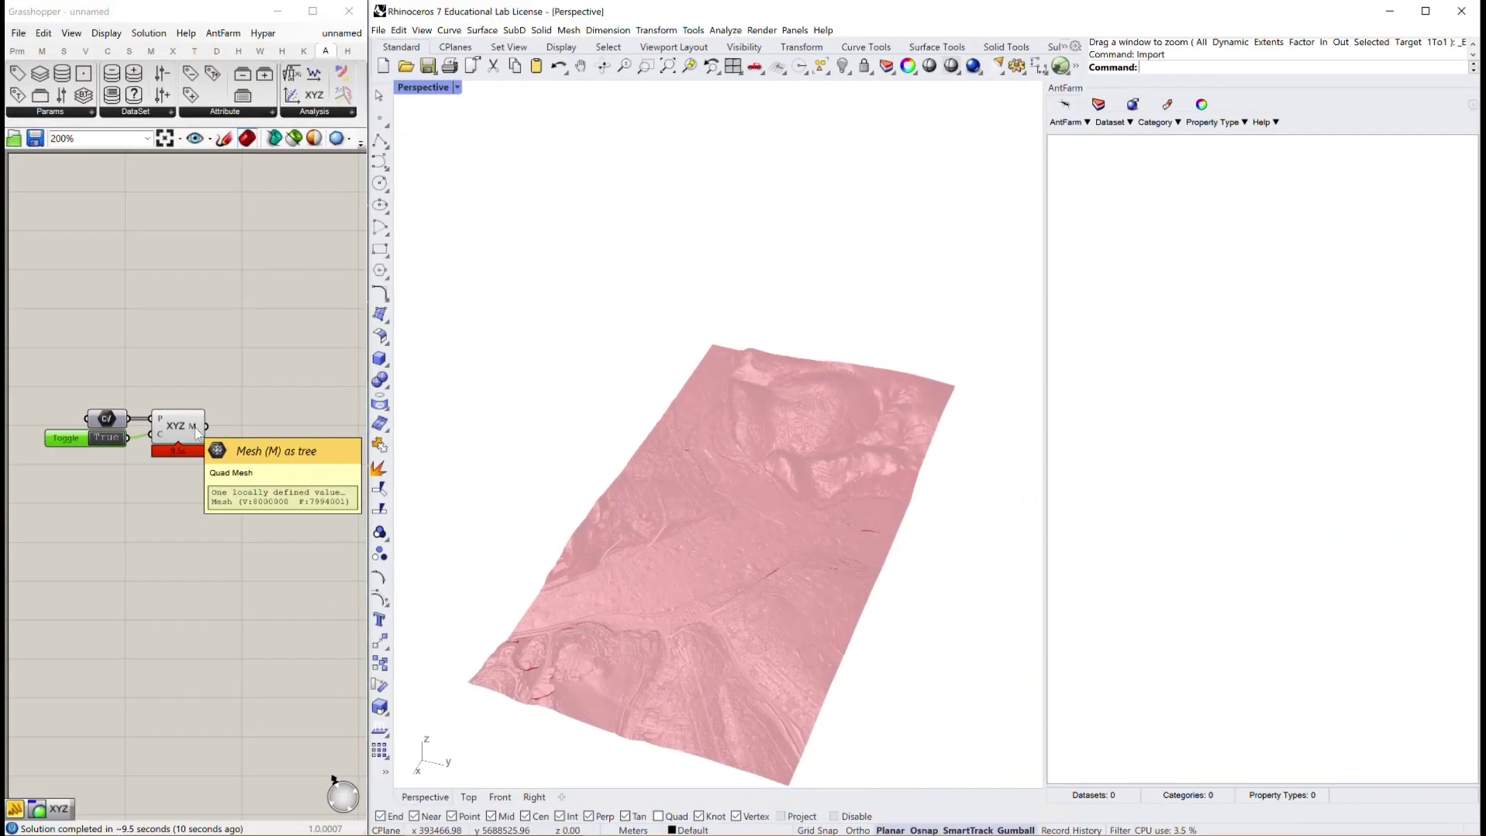
scroll(657, 642, up, 5)
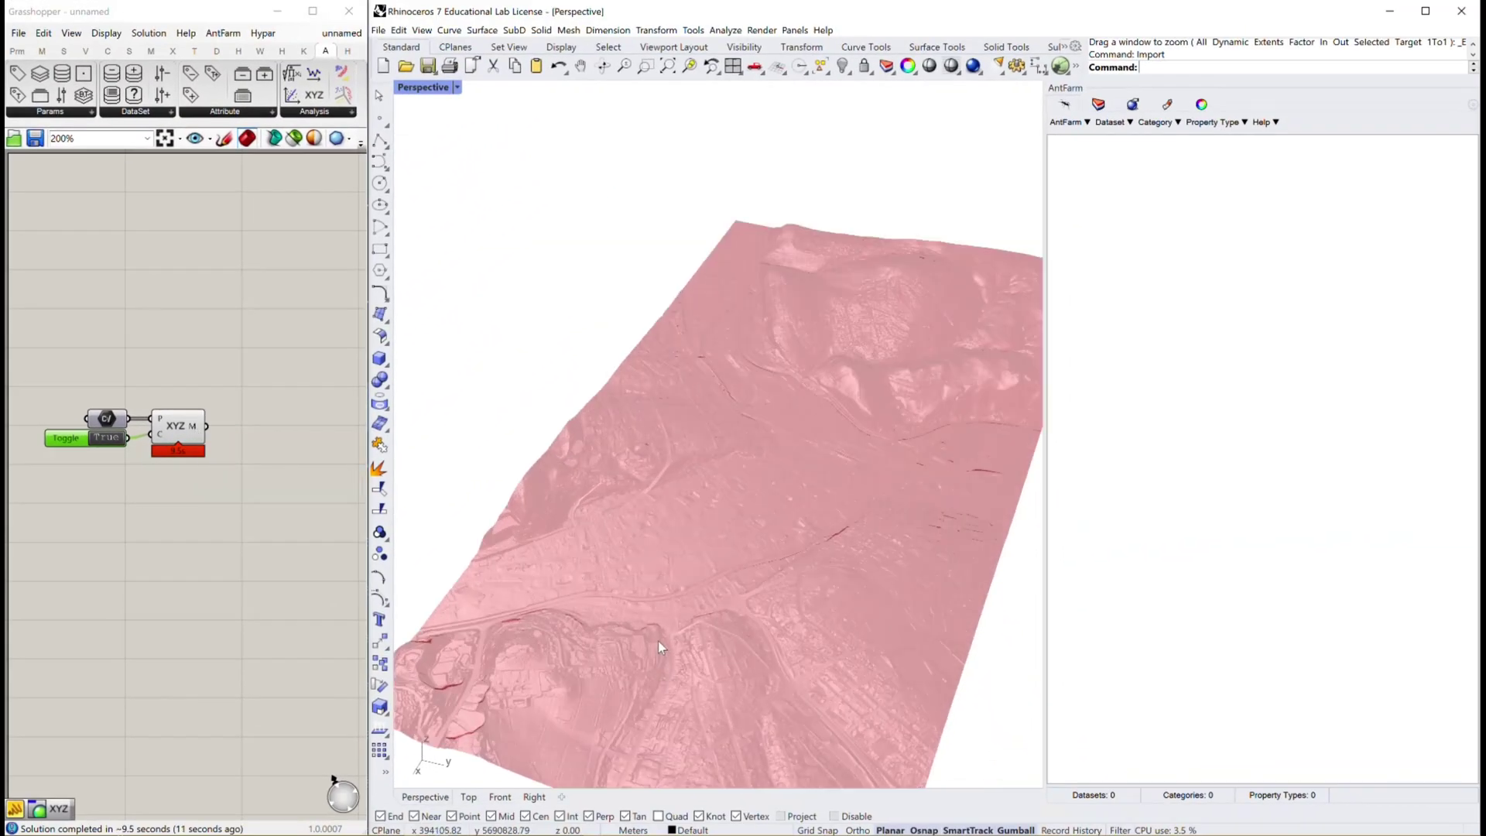
scroll(758, 643, up, 4)
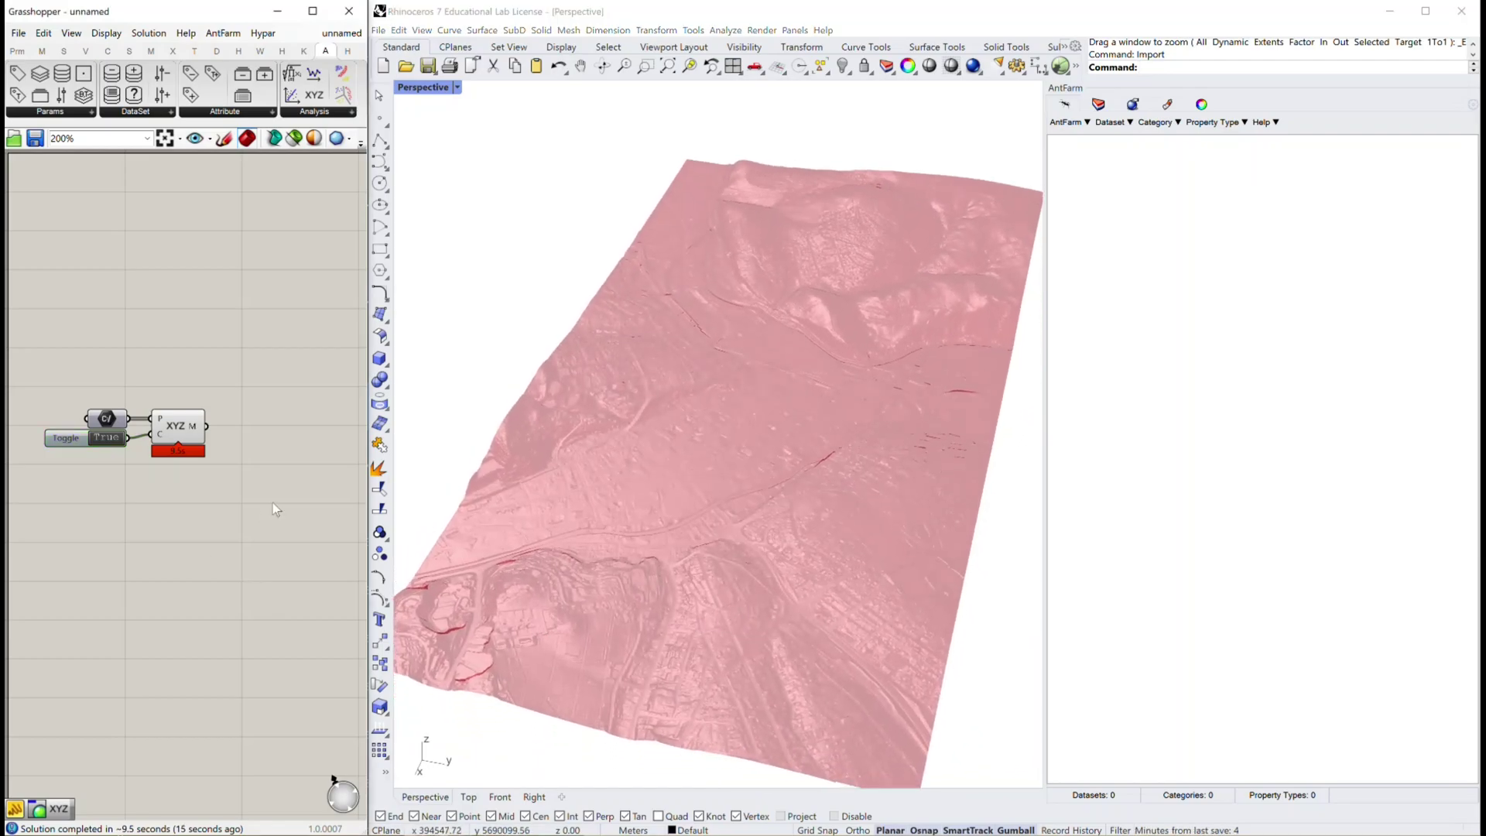
Add a Custom Preview component and a Swatch component side by side.
double_click(273, 503)
text(preview)
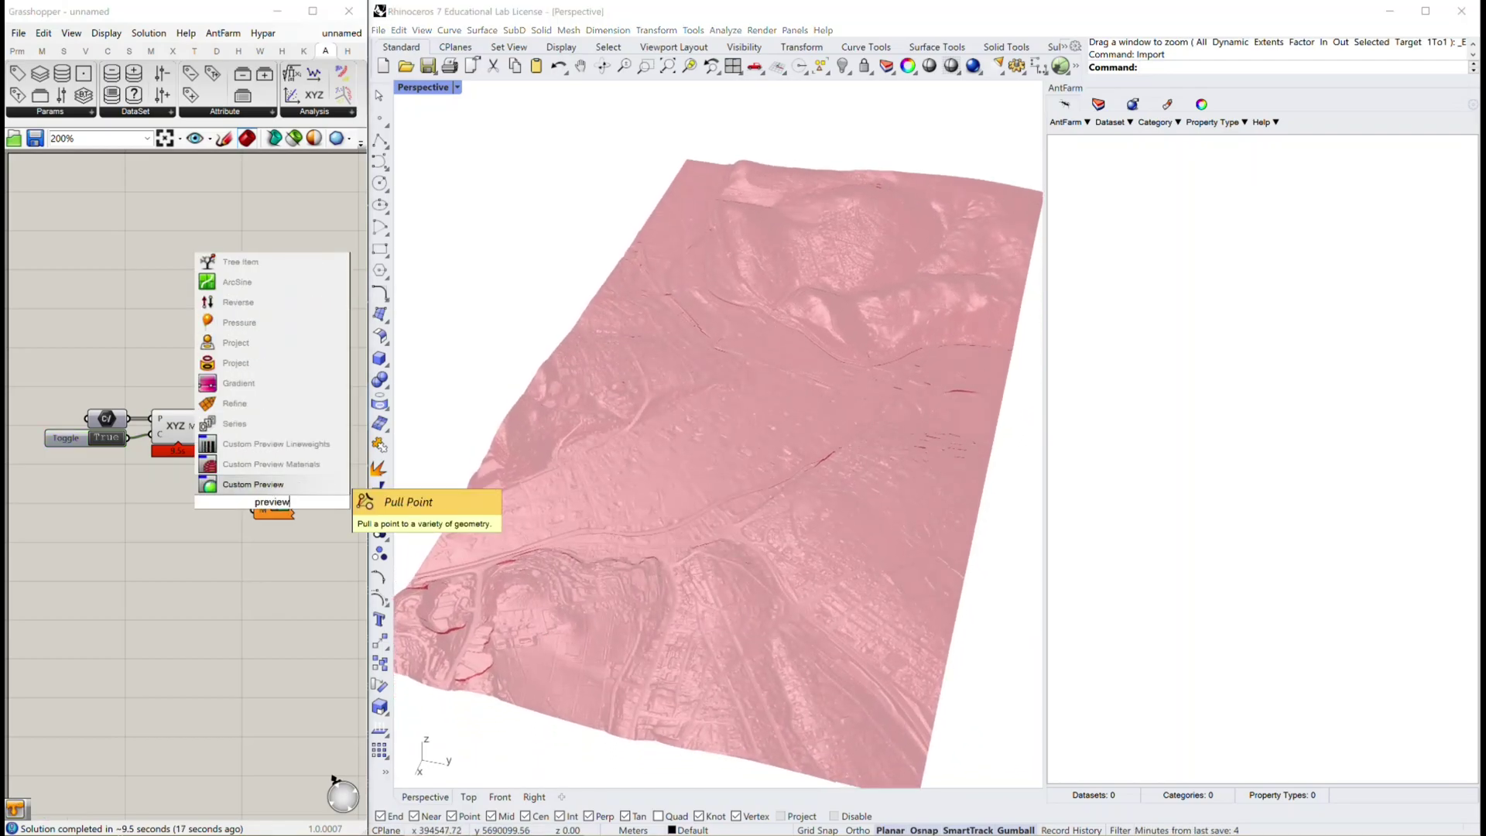
key(Return)
double_click(86, 607)
text(swa)
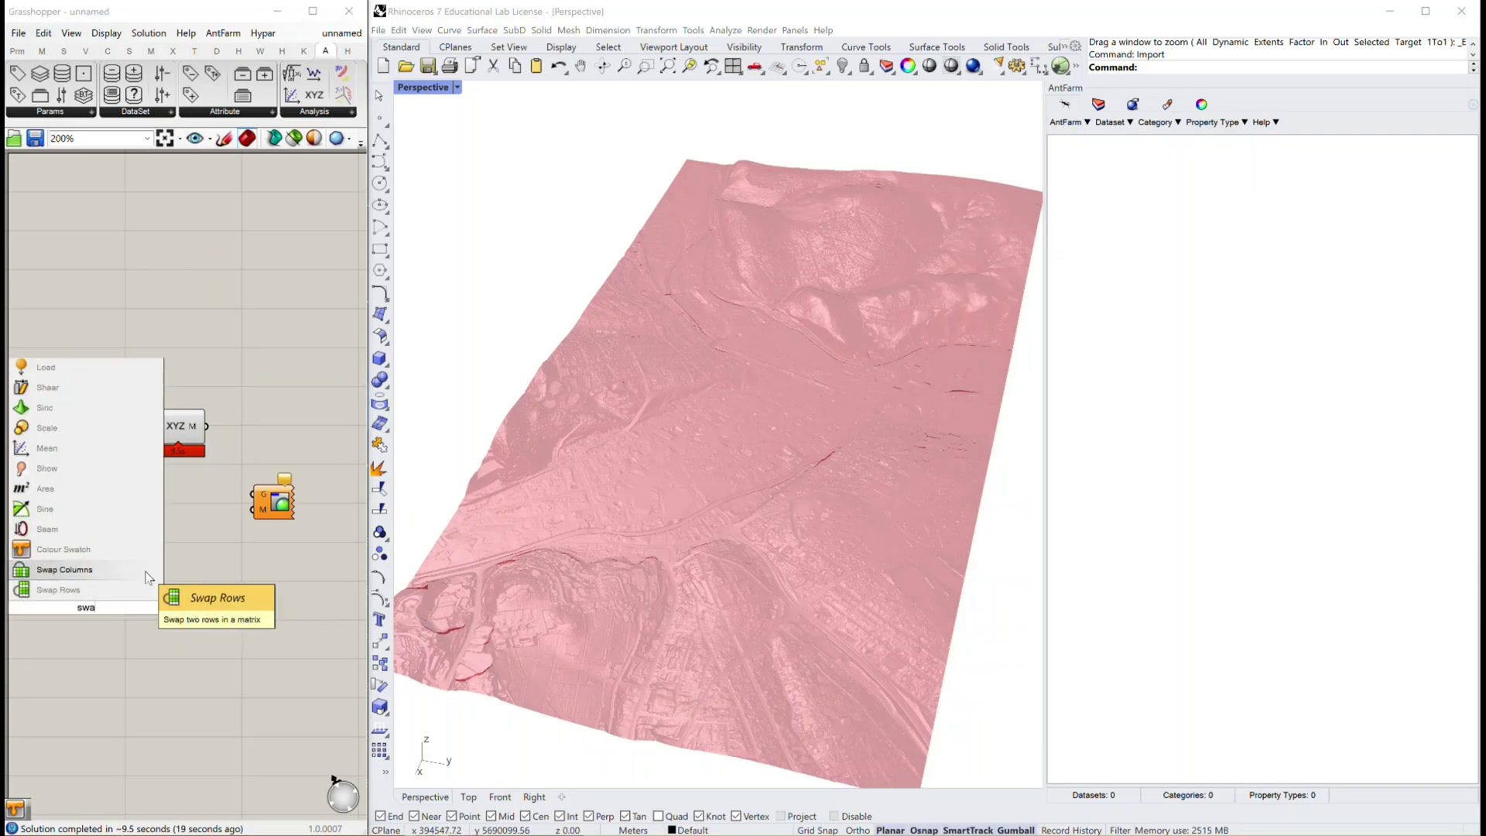
key(Return)
drag(109, 606, 203, 477)
Set the Swatch to a semi-transparent dark grey and wire it into Custom Preview's material.
click(204, 483)
drag(331, 541, 330, 596)
drag(312, 681, 304, 681)
drag(302, 588, 225, 574)
drag(271, 514, 248, 427)
drag(216, 478, 236, 455)
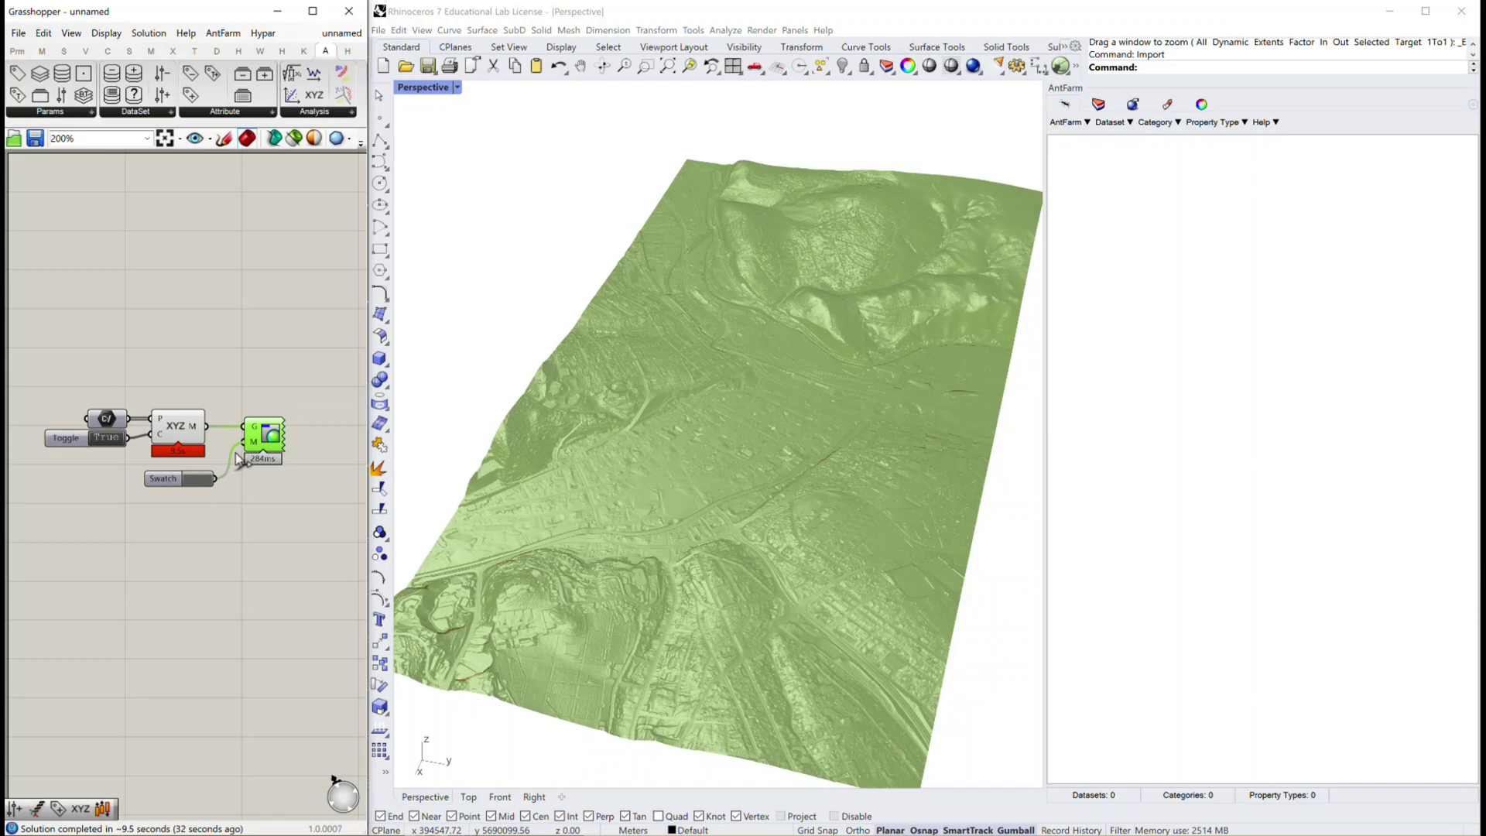
click(266, 495)
Turn off the XYZ2Mesh component's own preview so only the grey terrain shows.
right_click(178, 425)
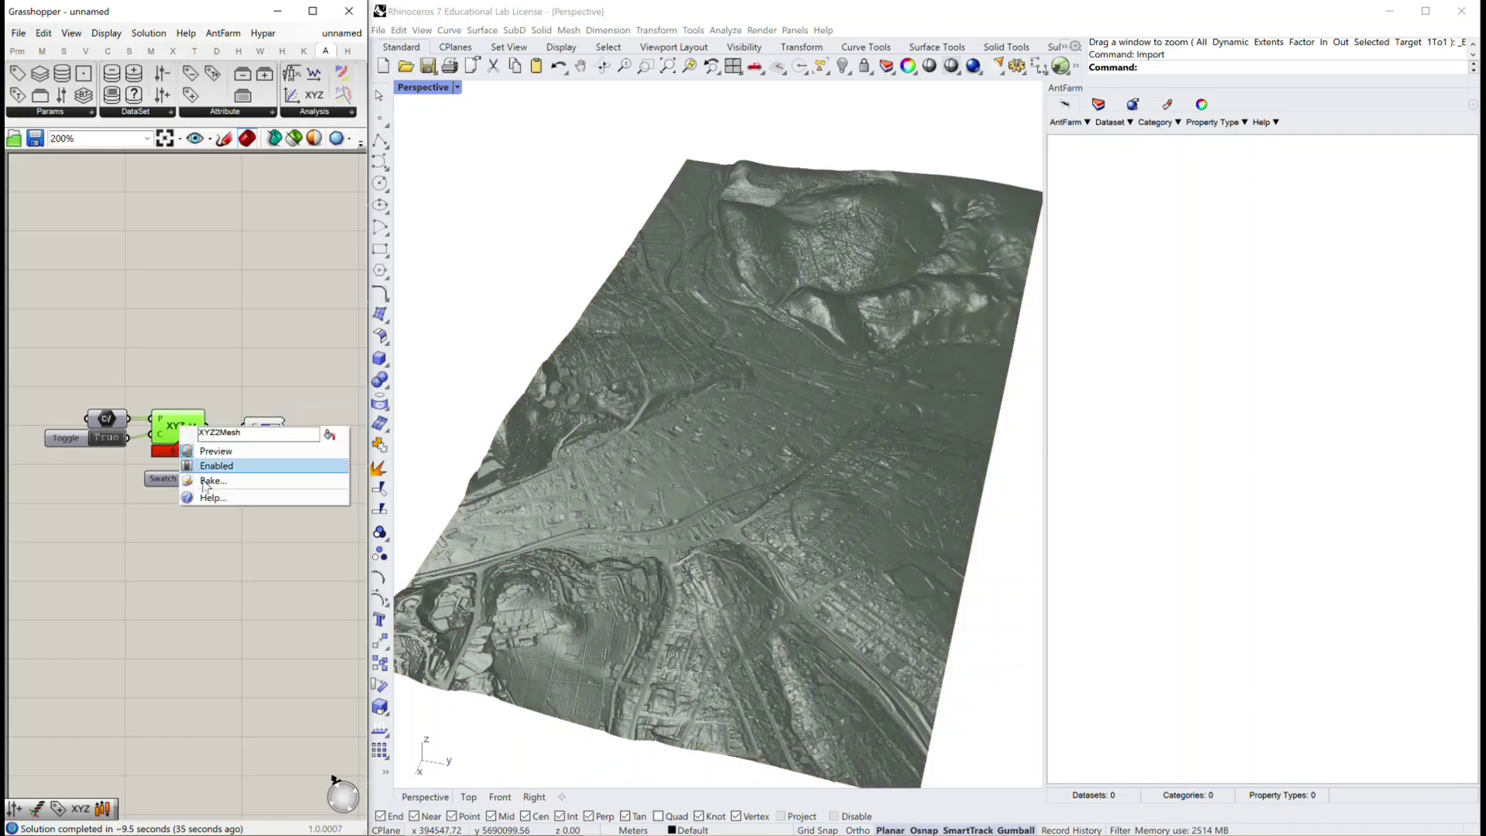
click(216, 450)
click(263, 437)
click(199, 570)
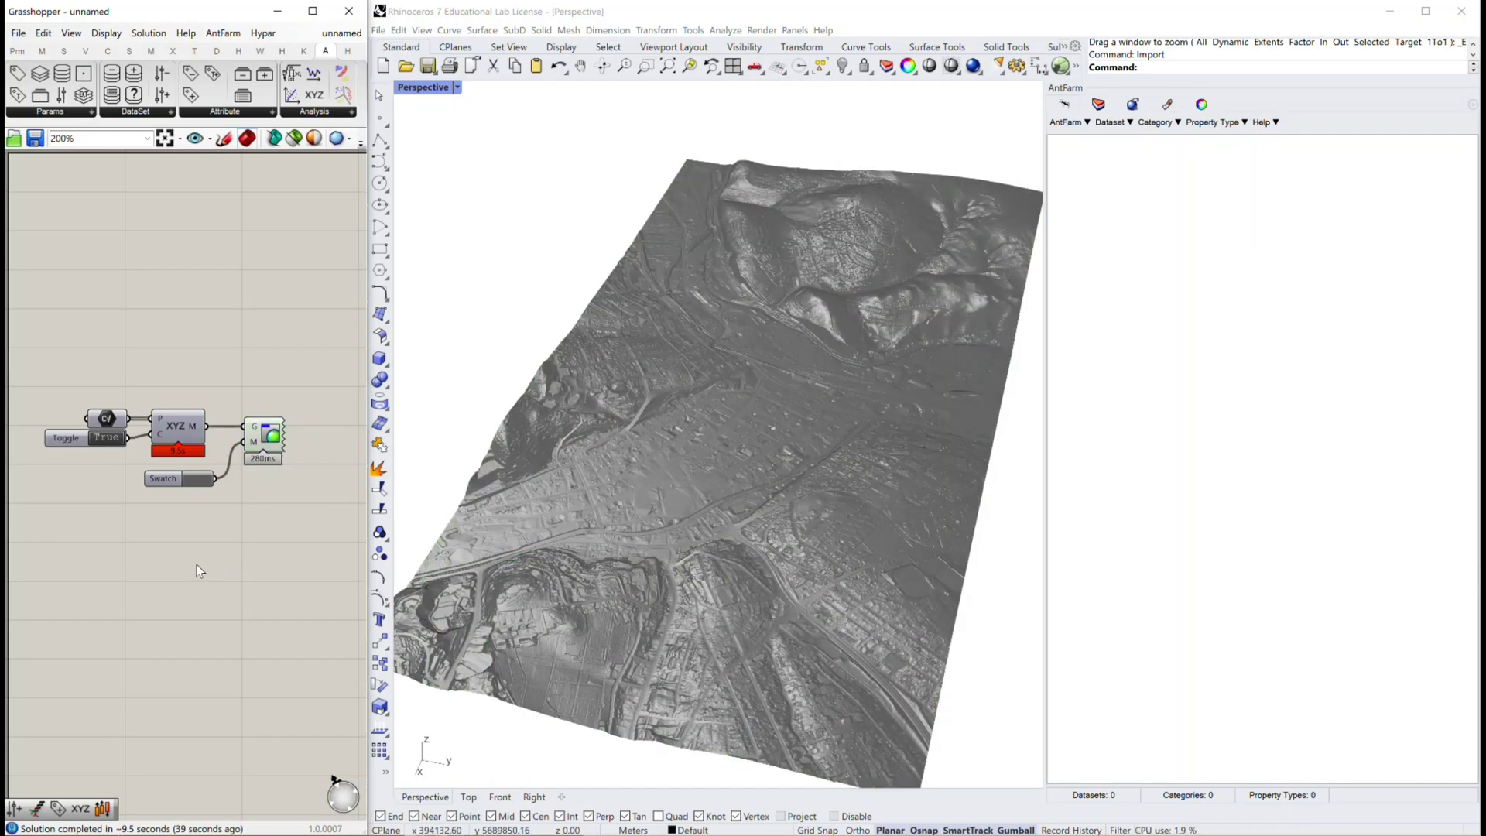
click(1173, 69)
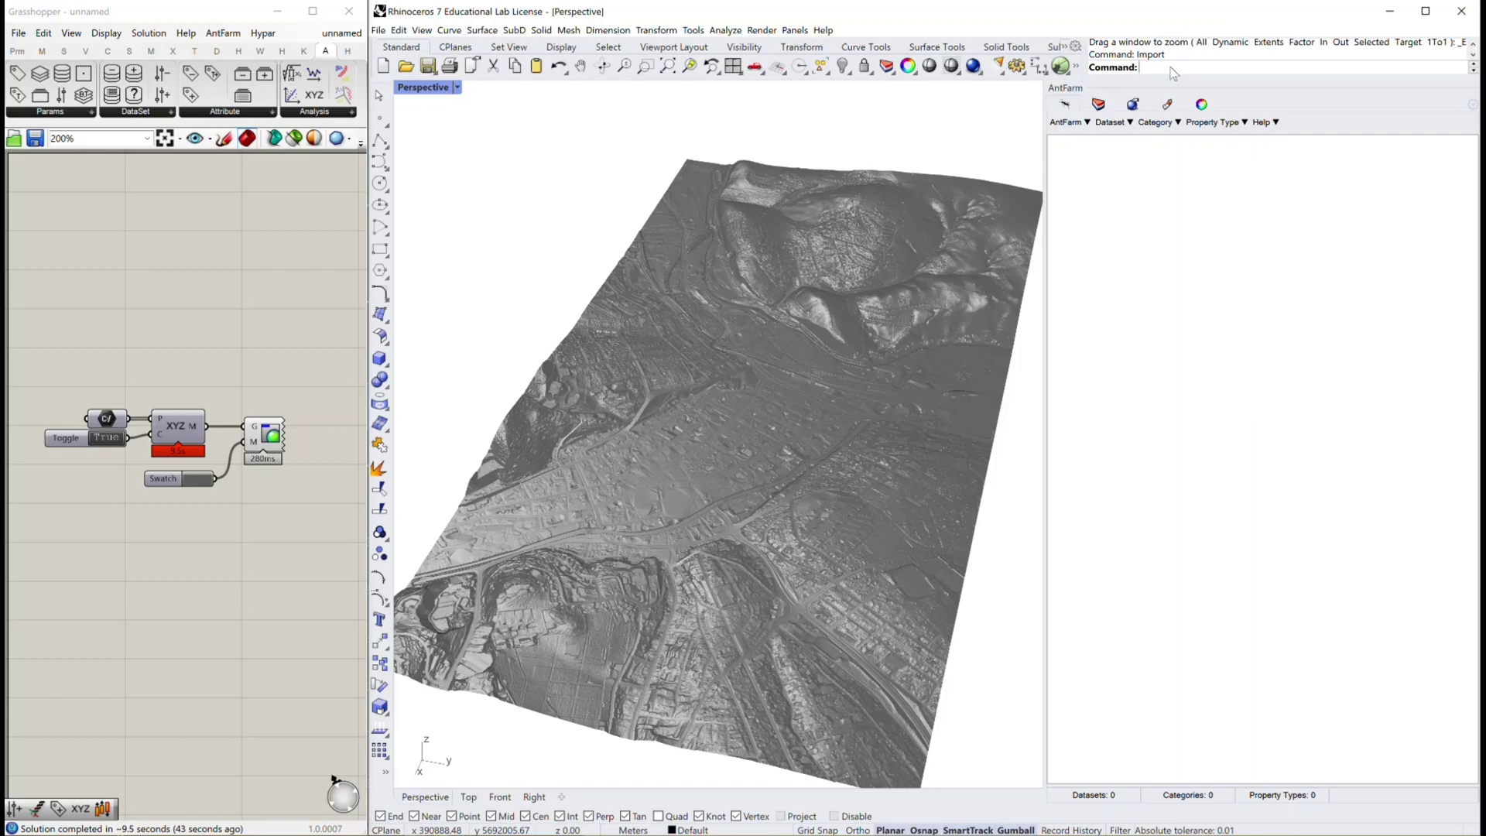
Import LoD2_391_5690_1_NW.gml from the GeoData\Hagen folder into Rhino.
key(Return)
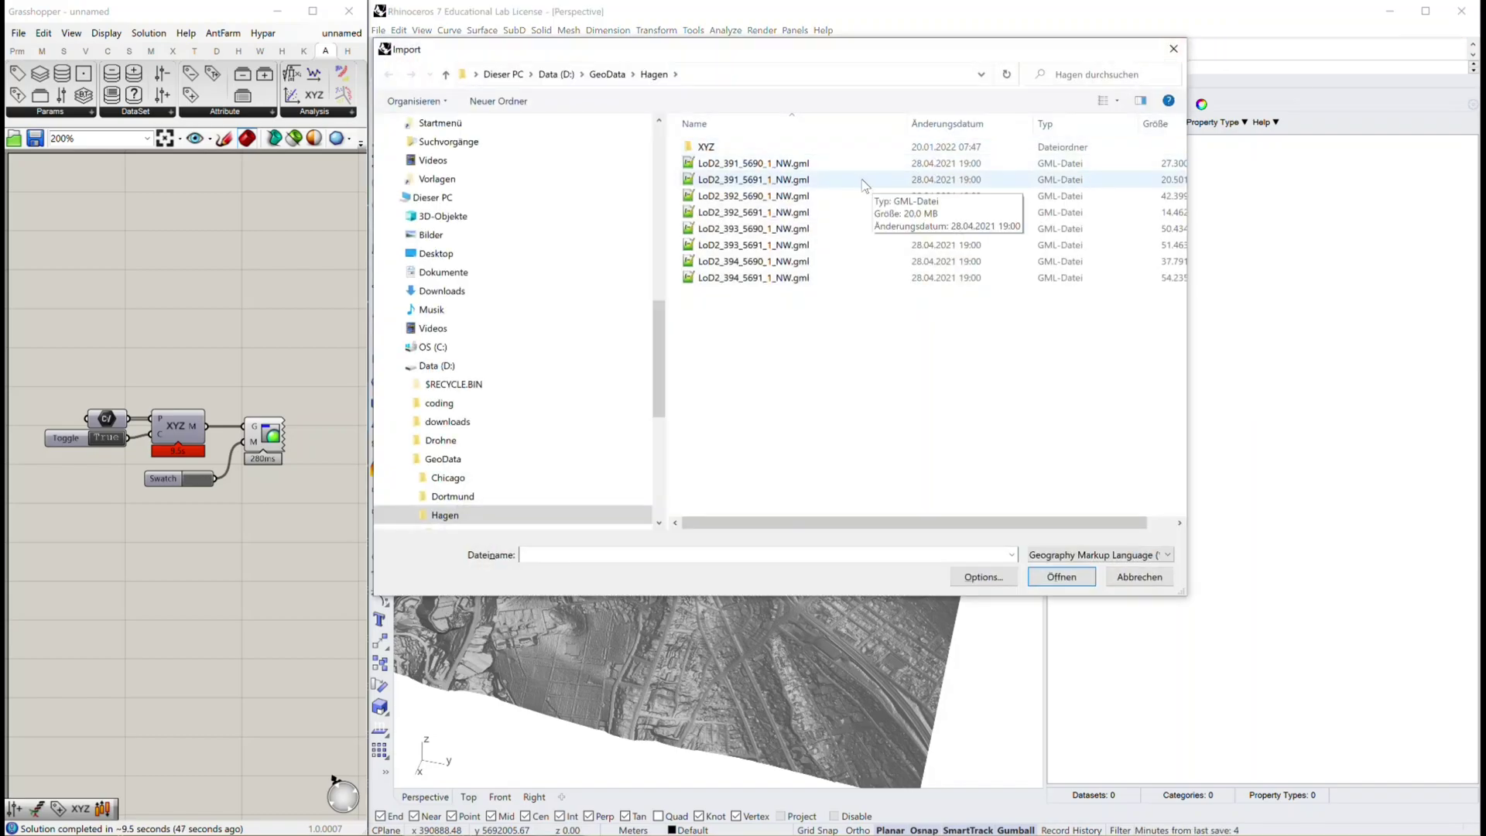
click(825, 164)
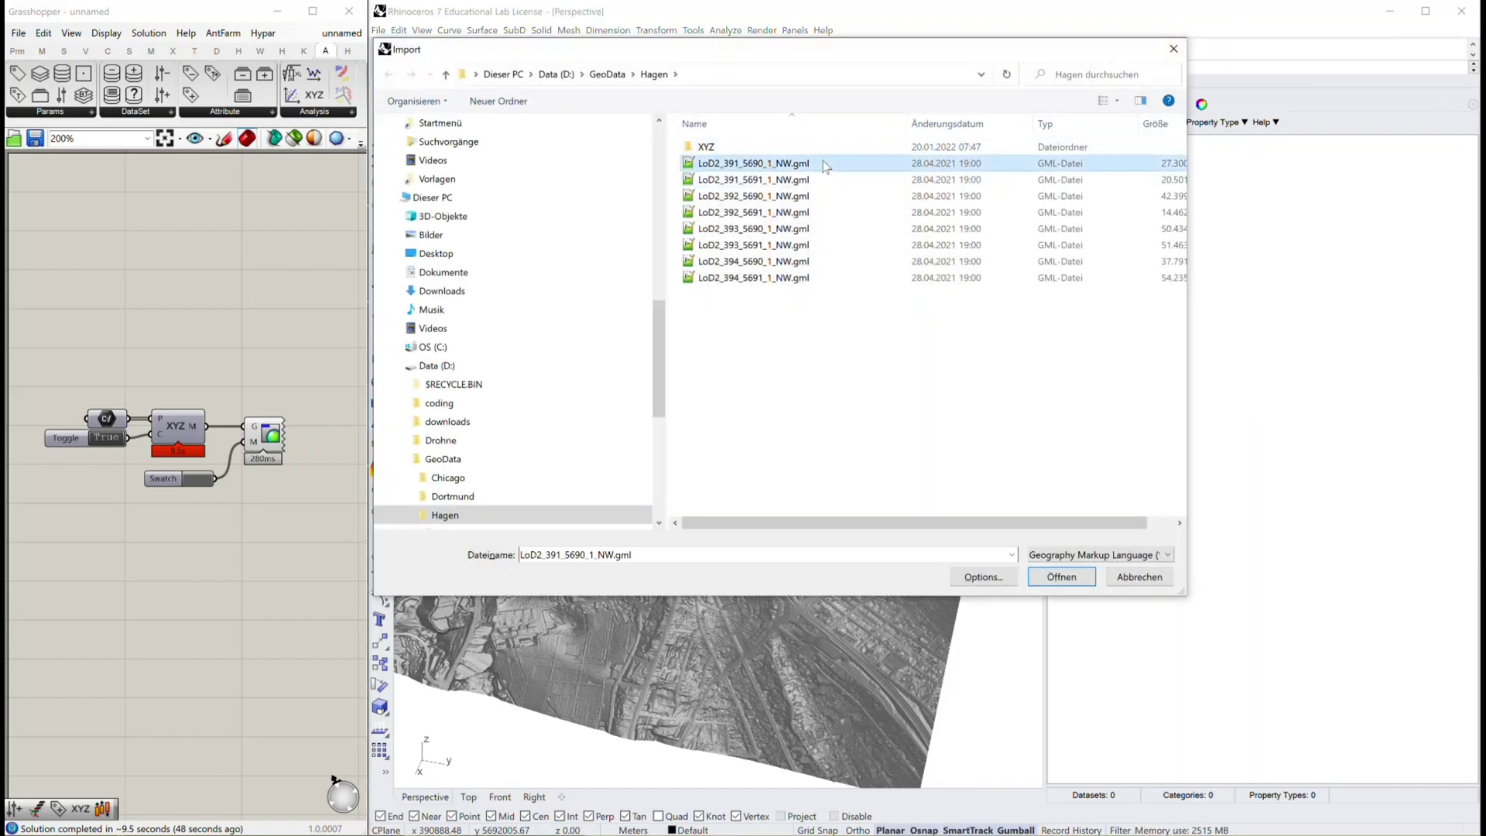
click(1060, 576)
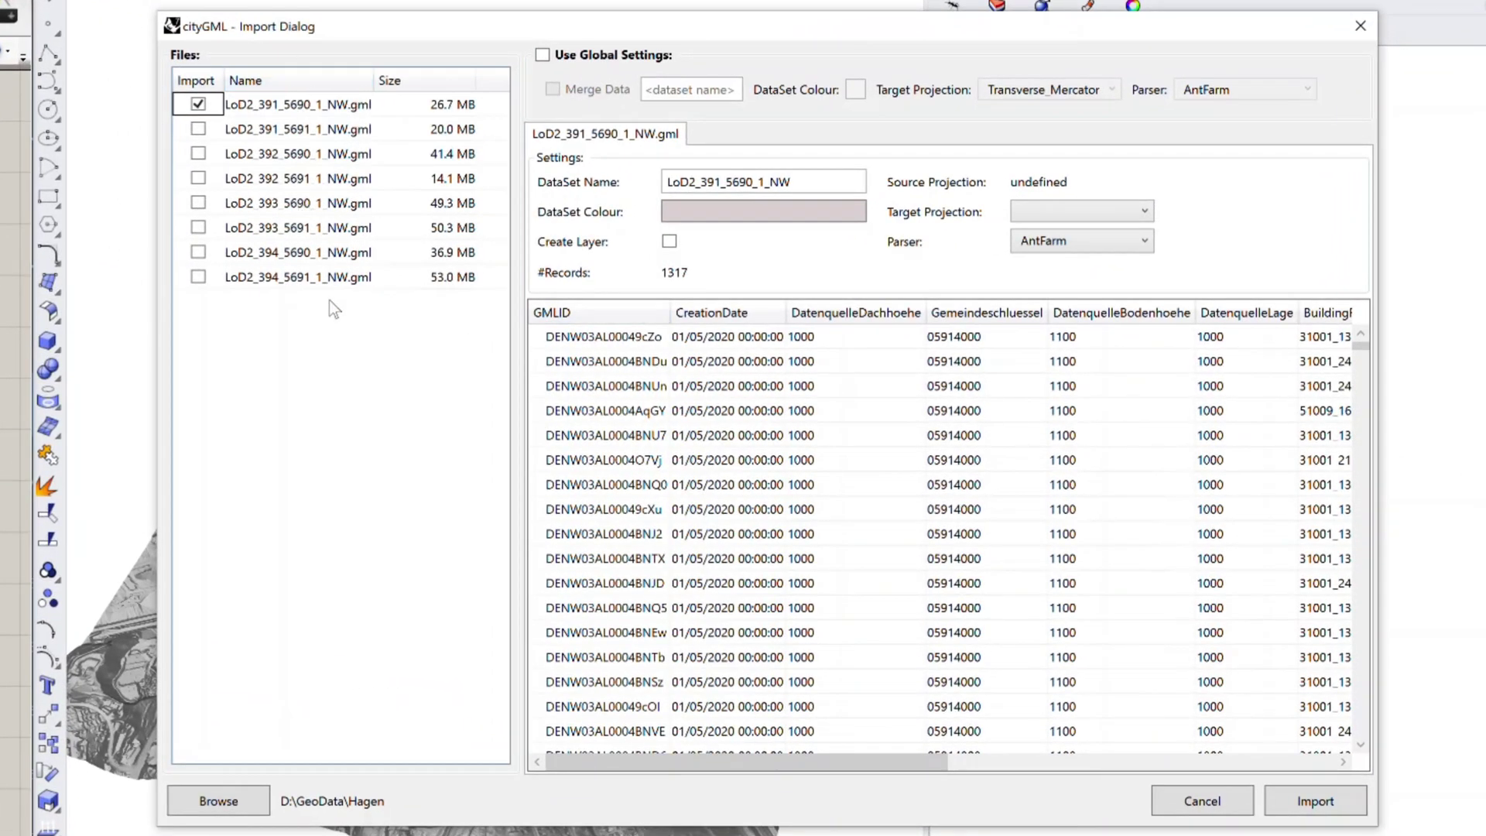
Tick the Import box for all eight Hagen LoD2 GML files.
click(202, 130)
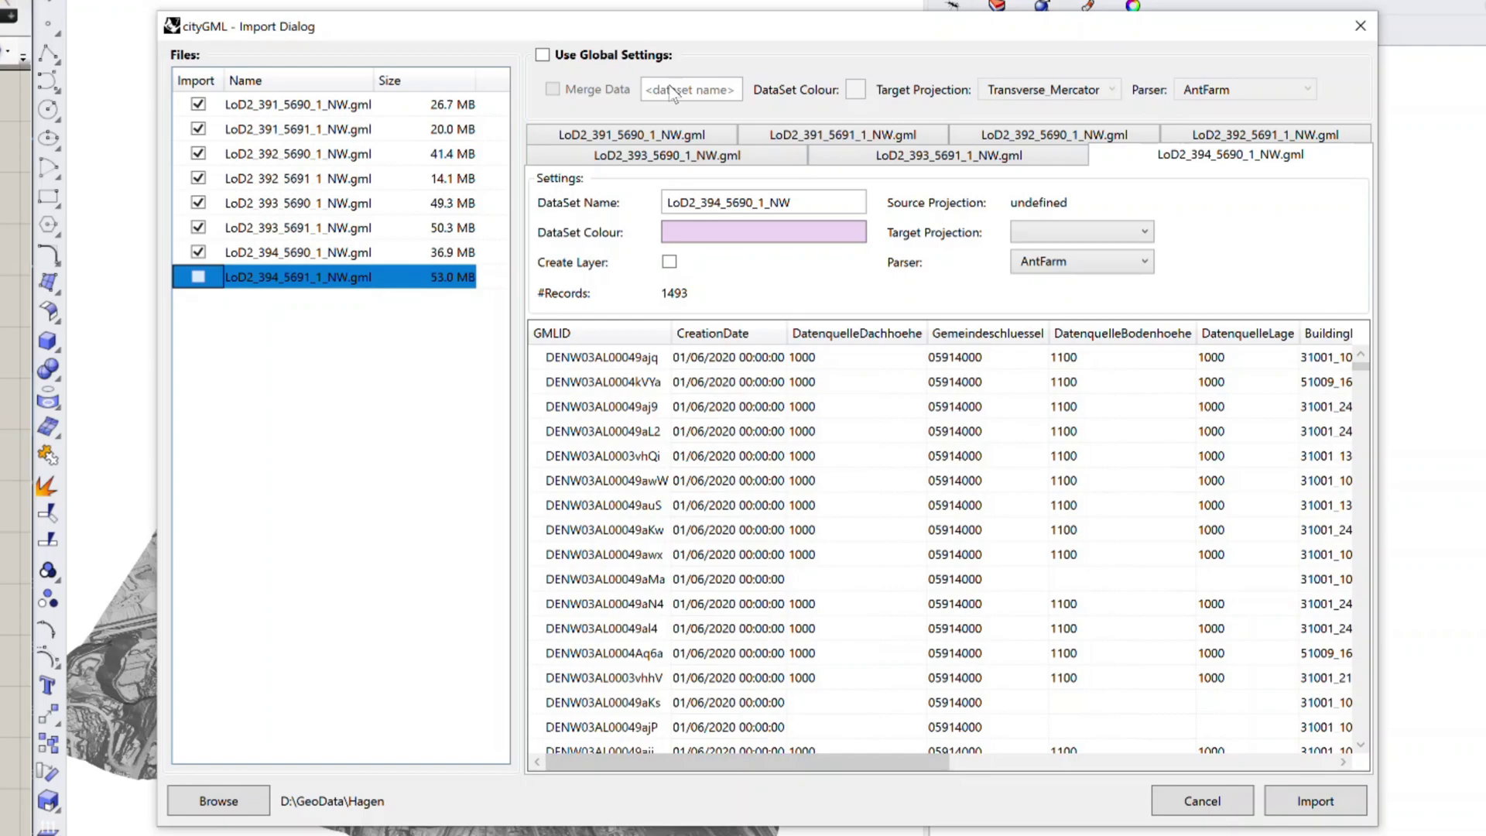
key(space)
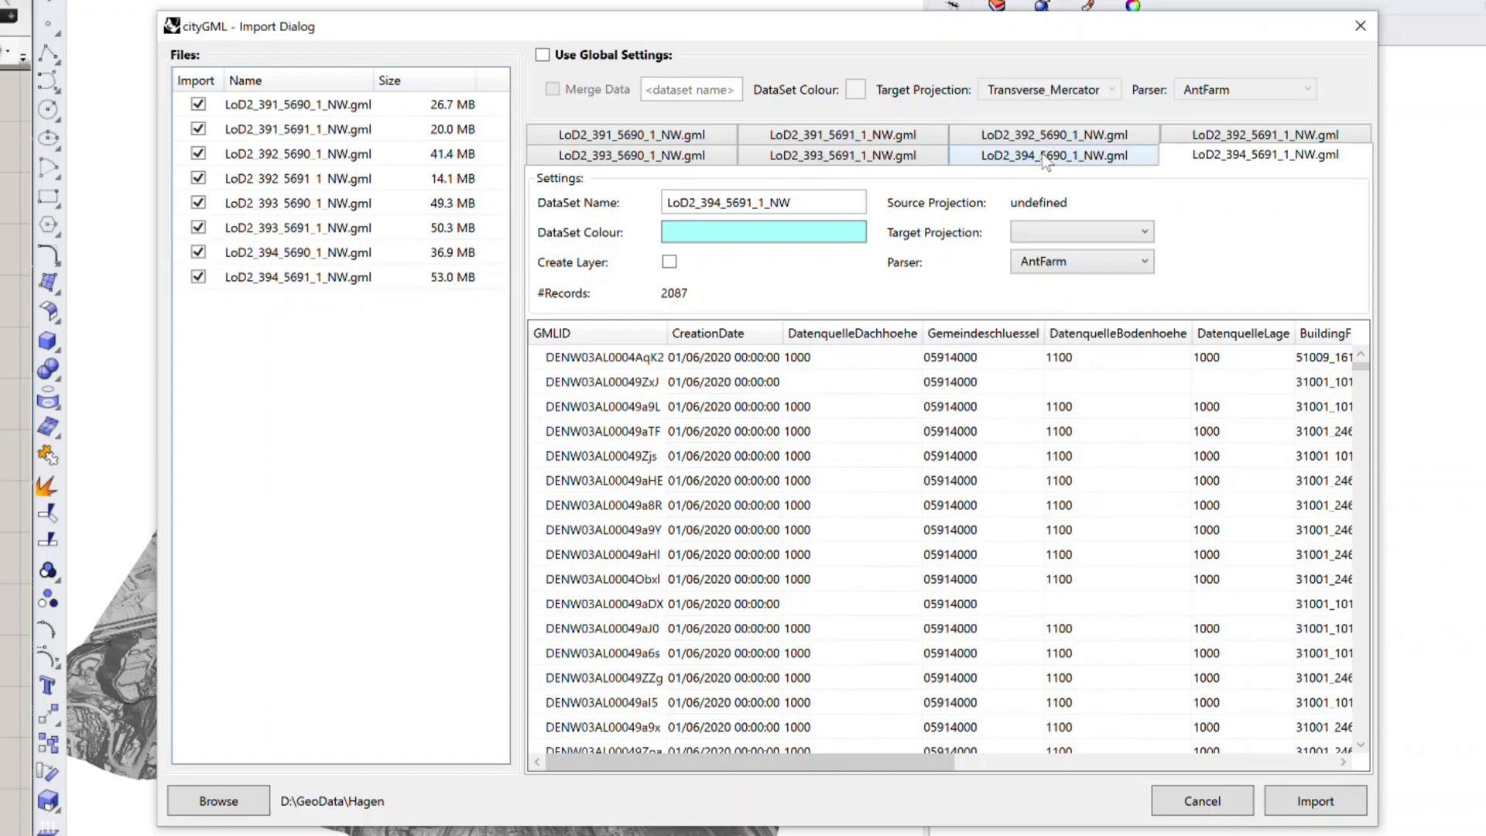
click(1030, 159)
click(825, 157)
click(672, 156)
click(670, 138)
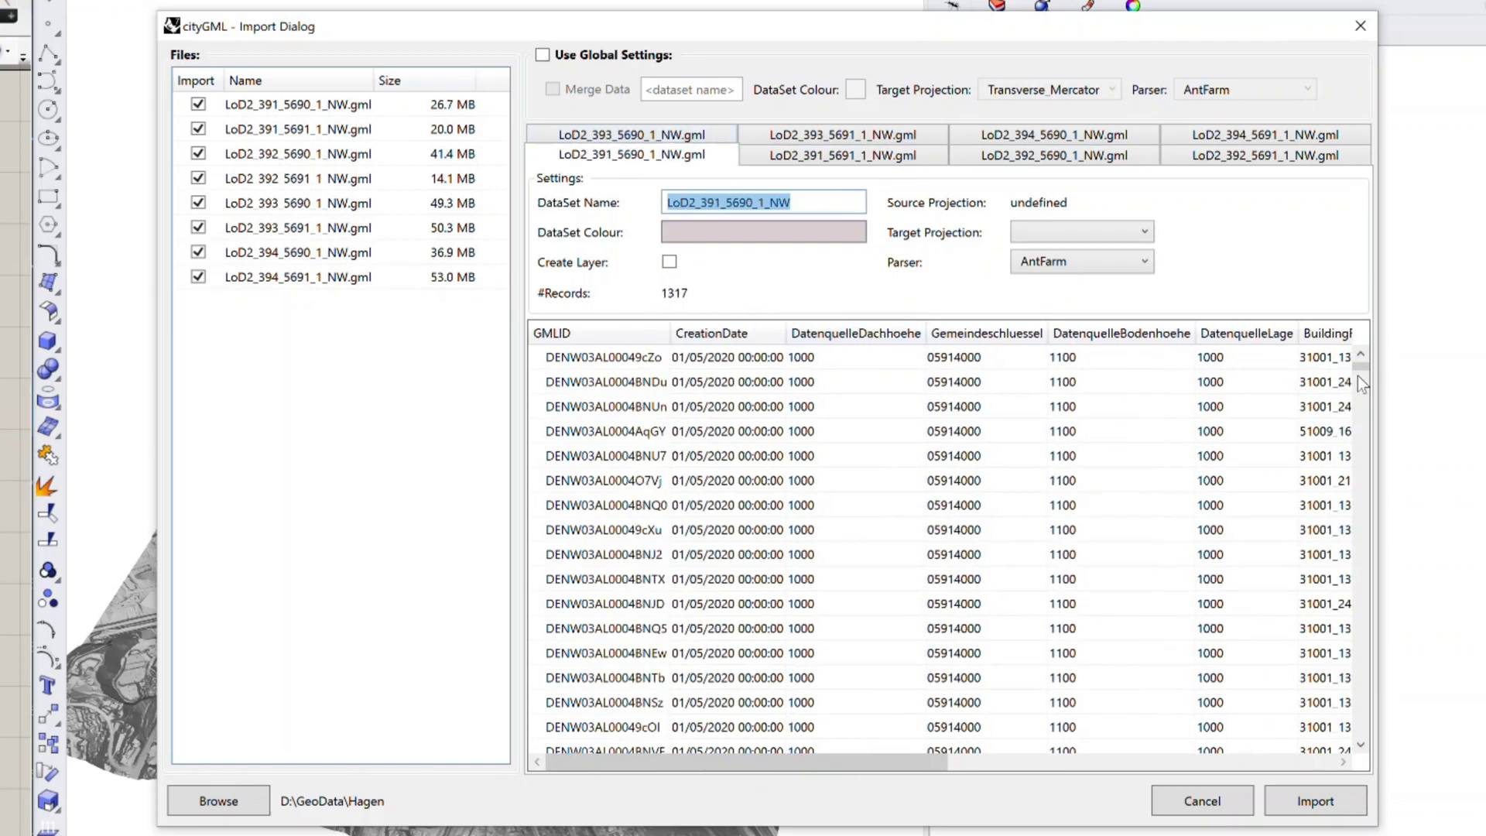
drag(1359, 380, 1361, 571)
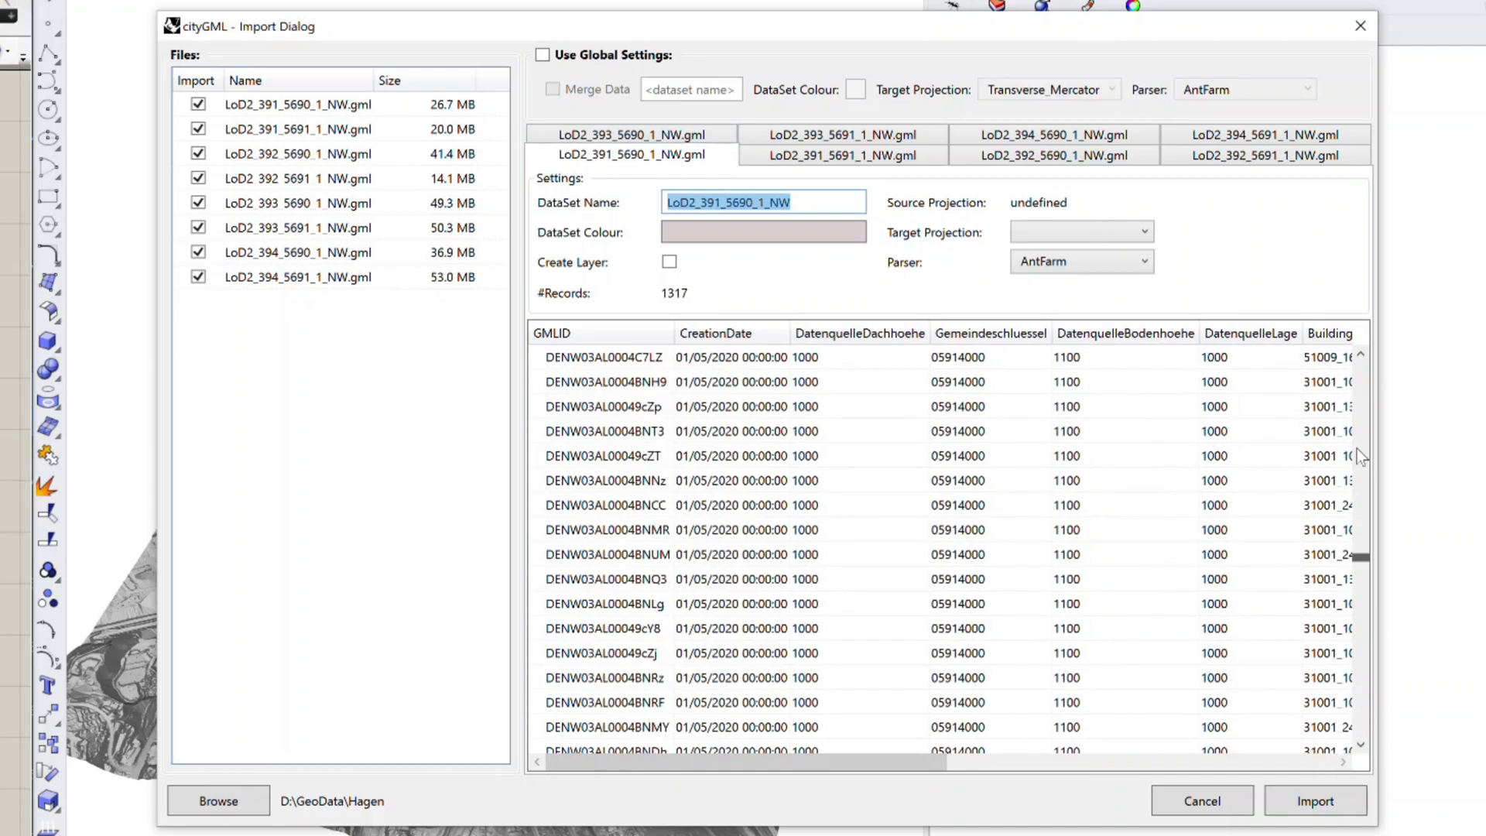
drag(774, 763, 897, 762)
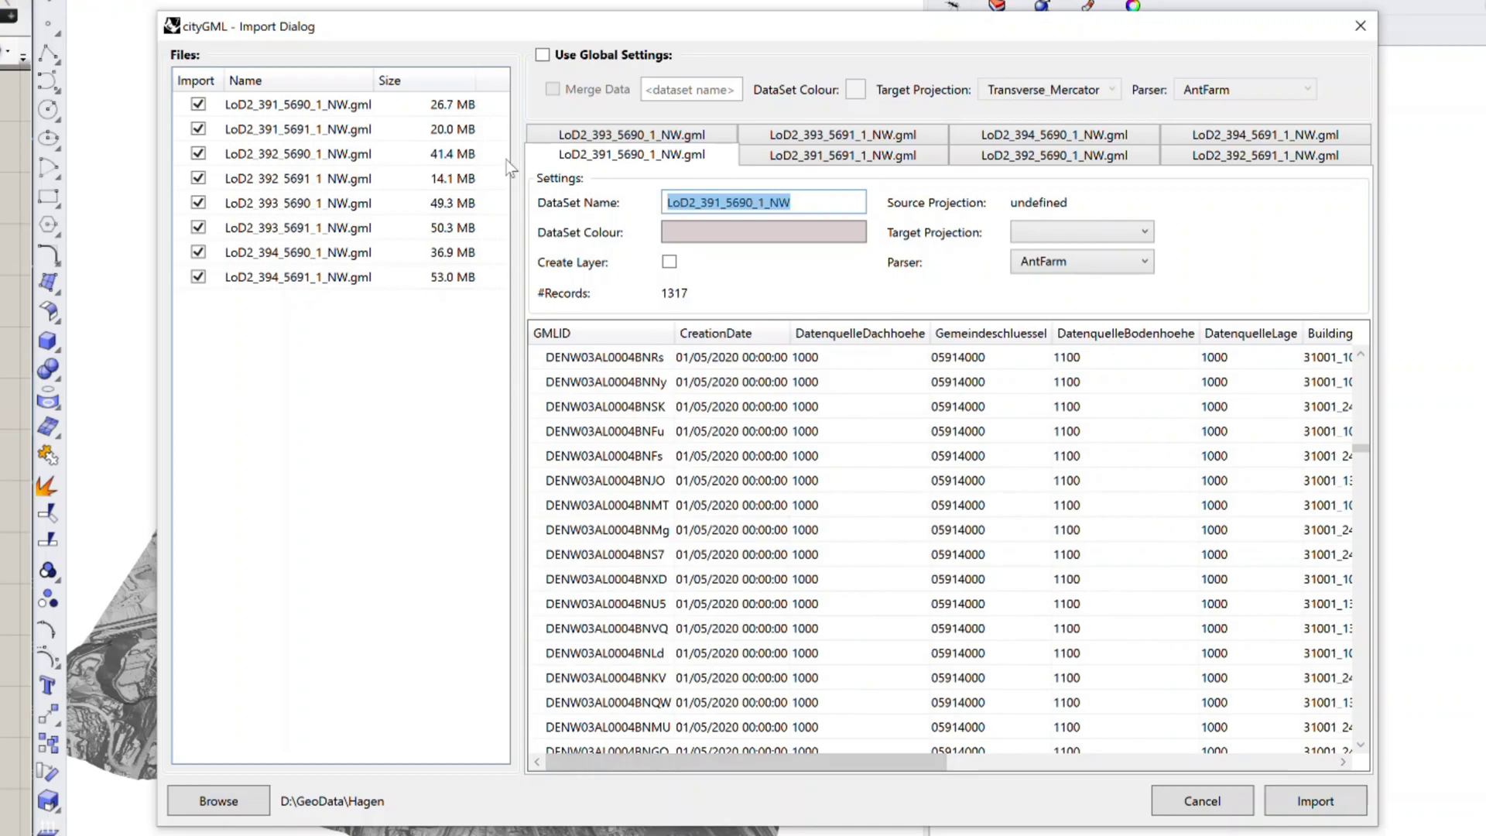
Enable Use Global Settings and Merge Data, name the dataset 'Hagen', keep the AntFarm parser.
click(543, 54)
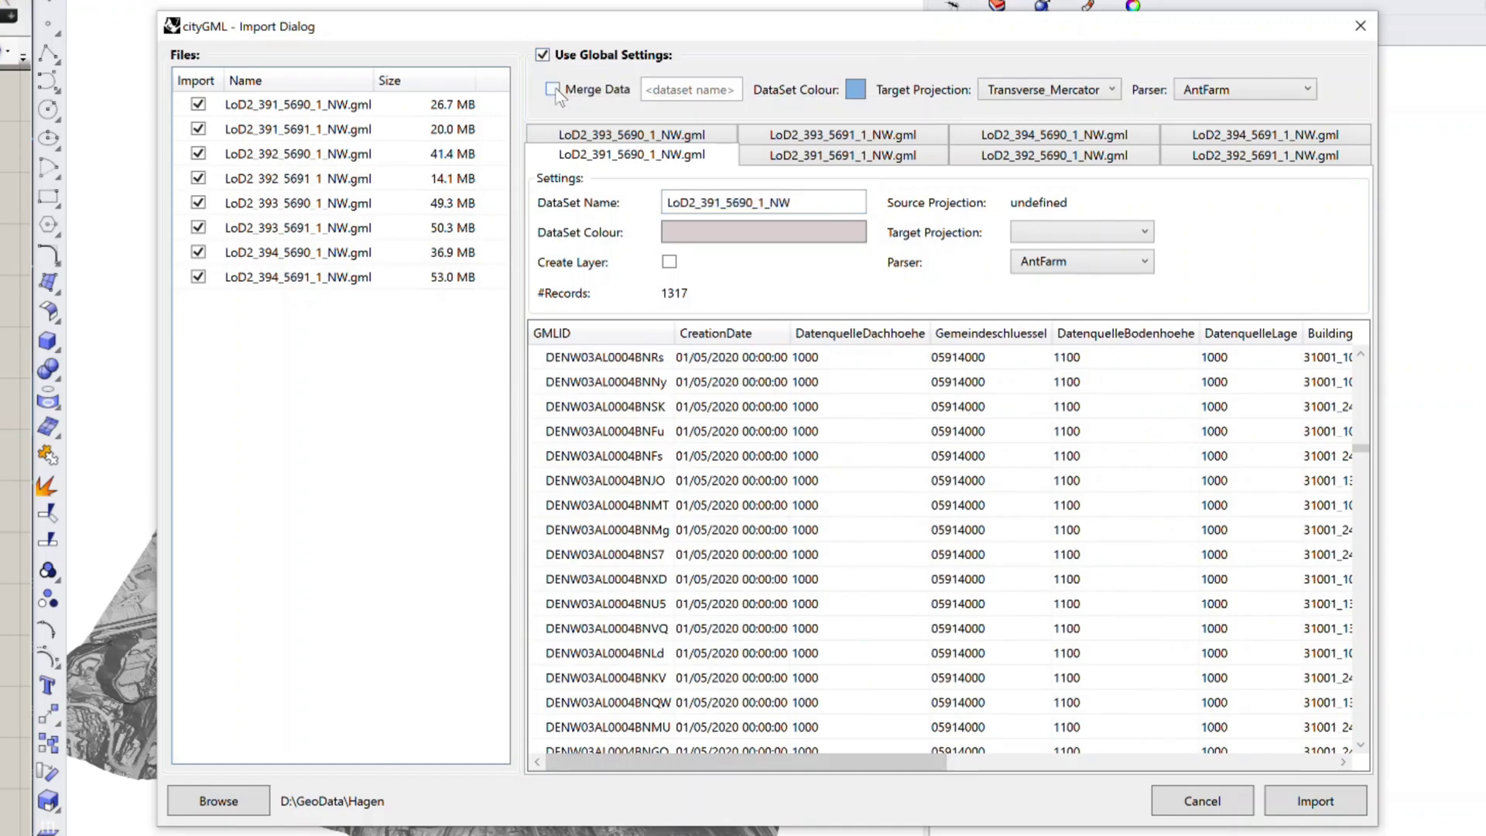
click(554, 90)
click(691, 88)
text(Hagen)
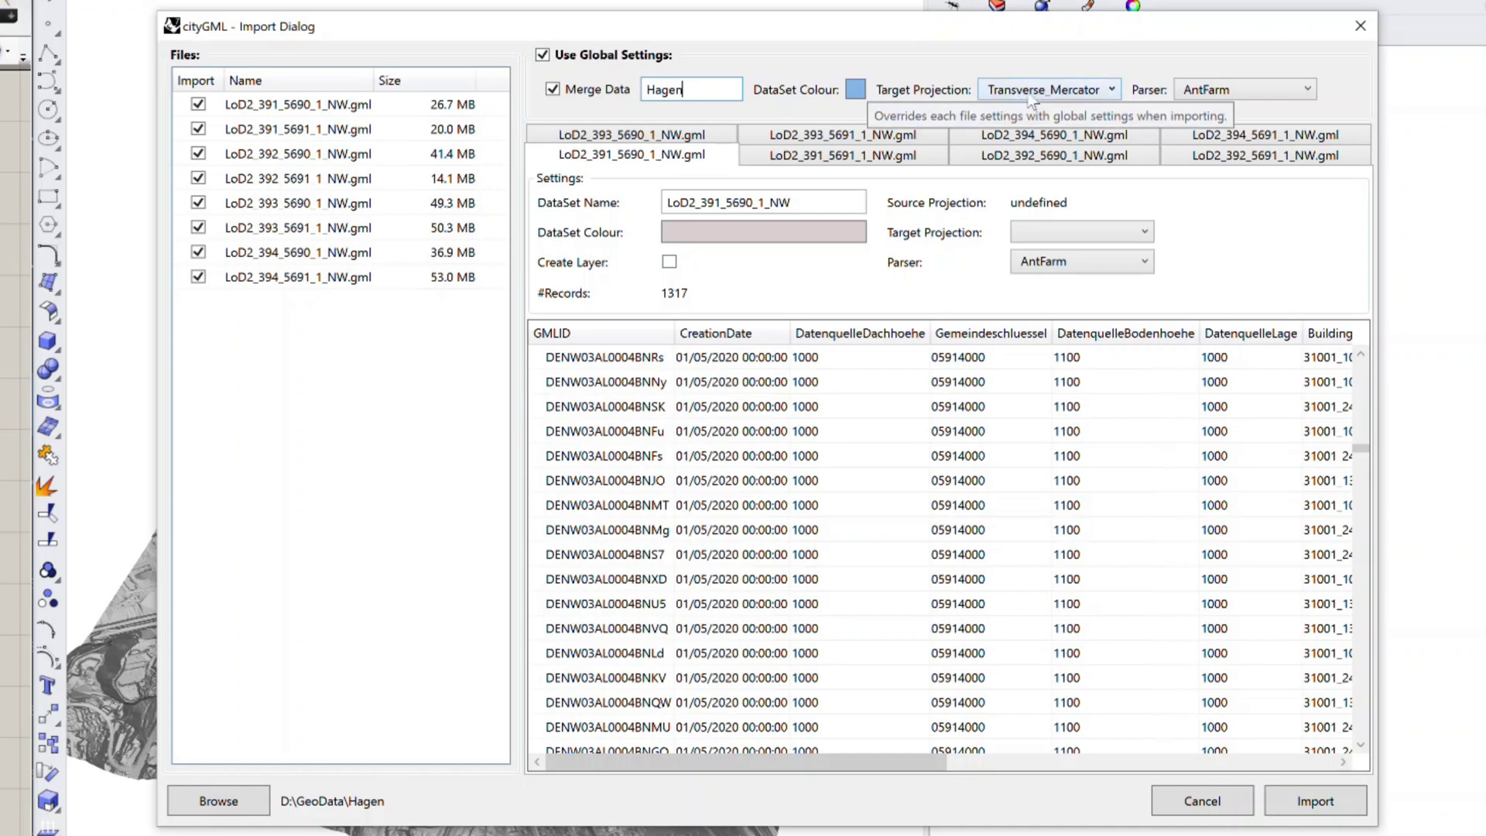
click(1288, 91)
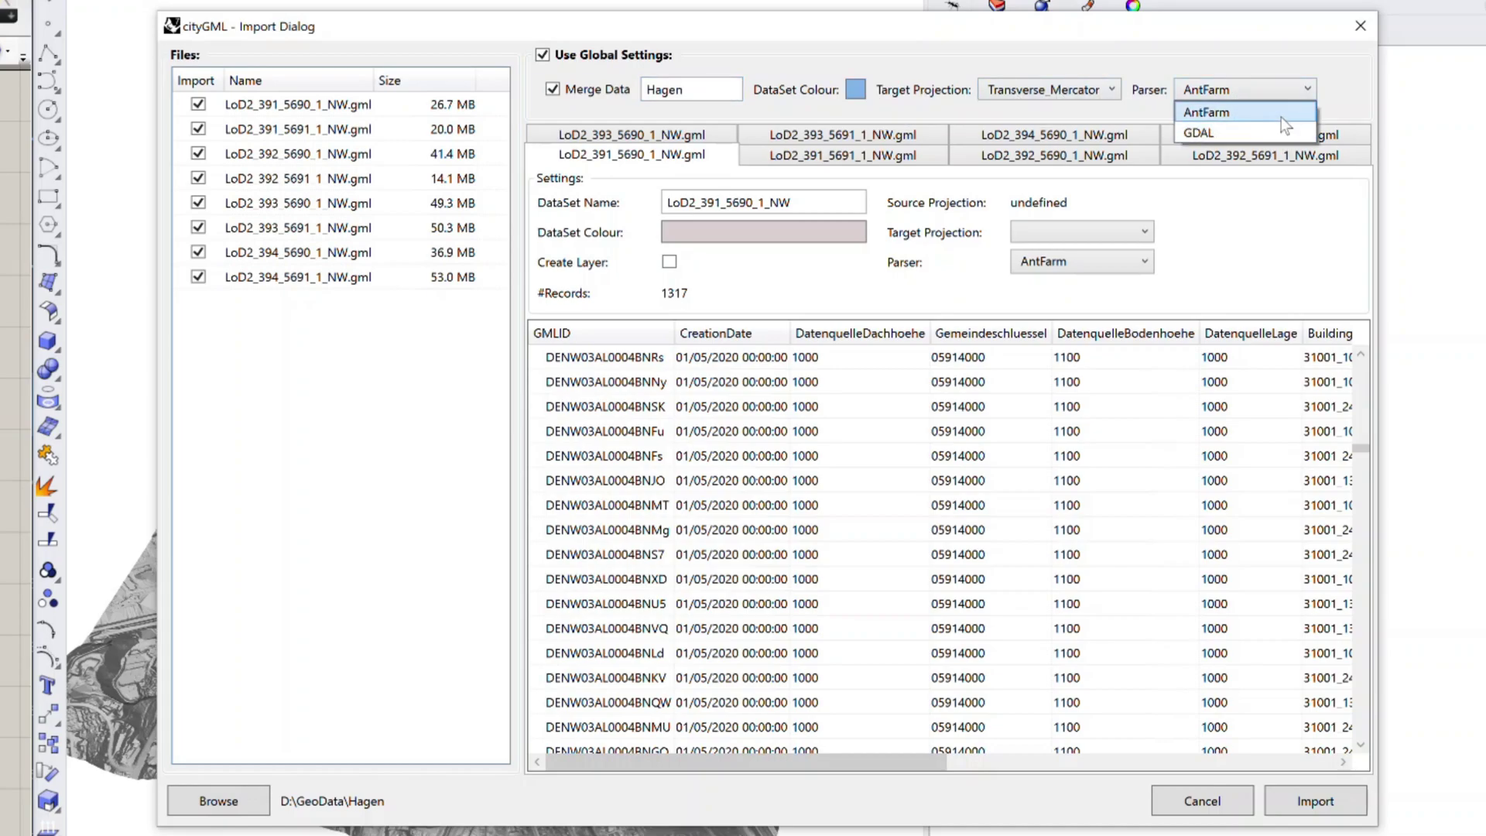
click(1280, 116)
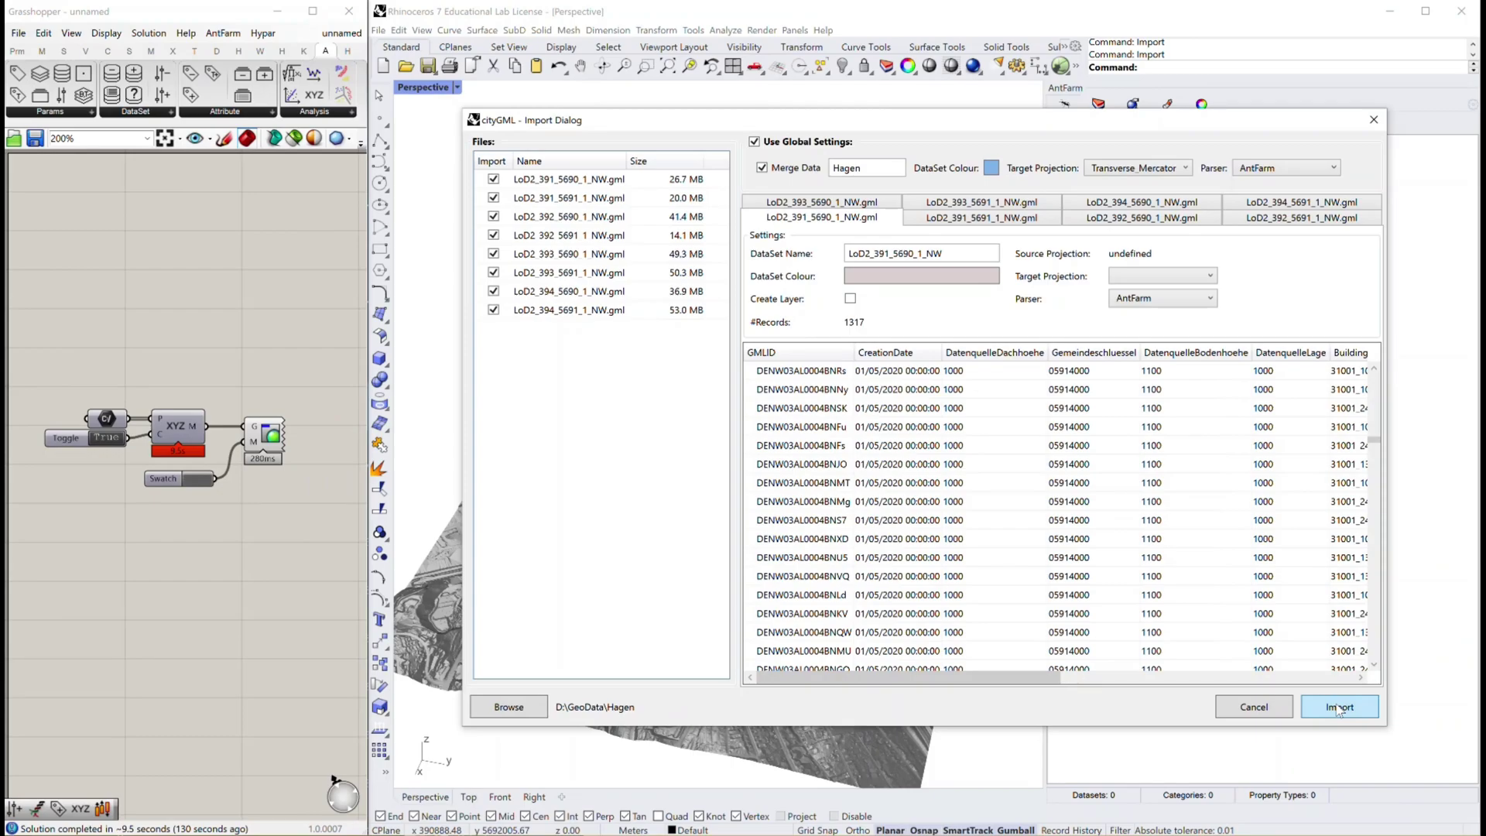
Import the merged Hagen buildings (11567 records) and inspect them on the terrain near the rail station.
click(1339, 707)
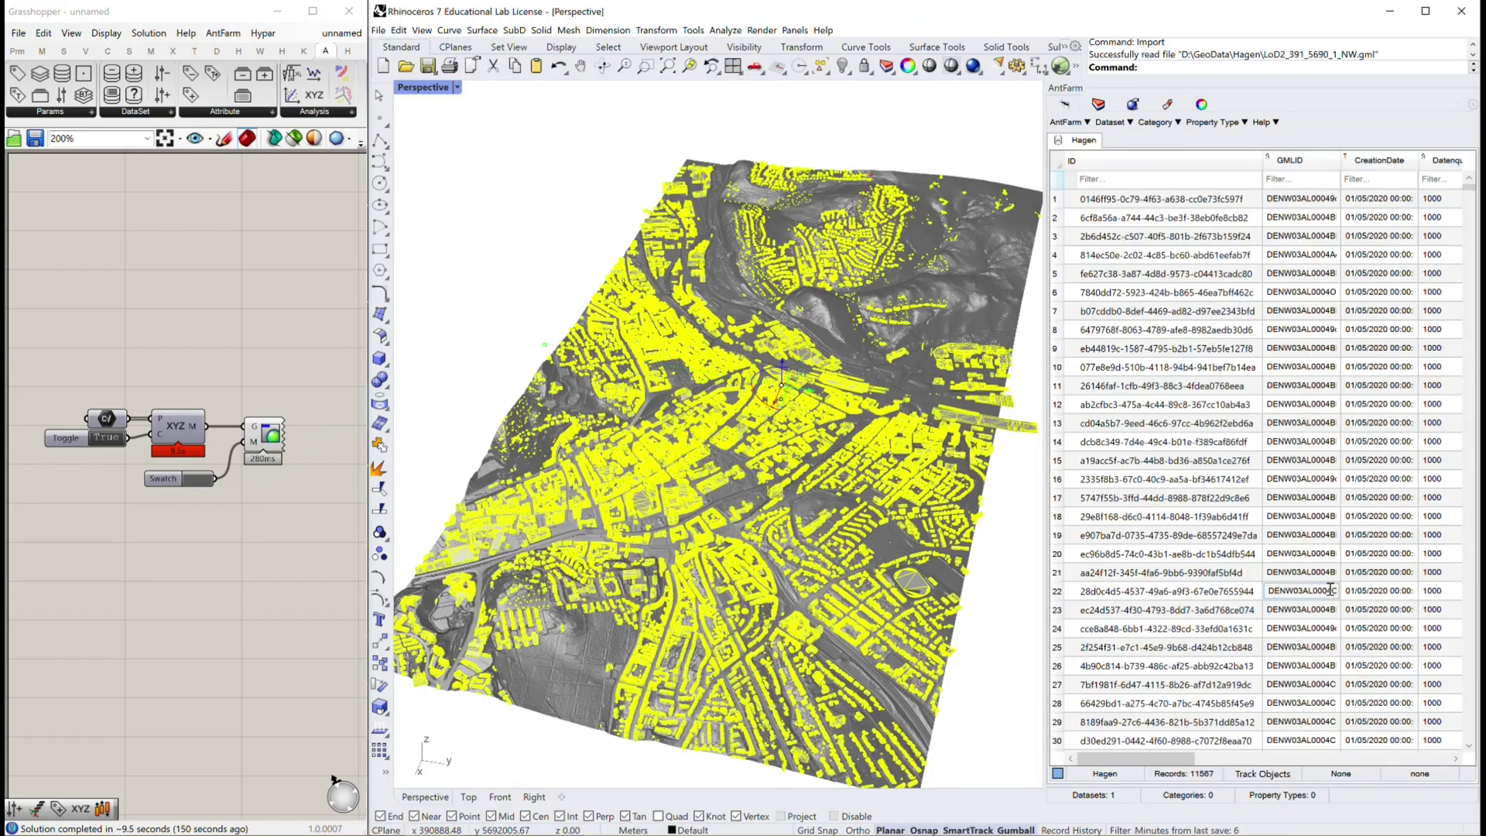
click(534, 317)
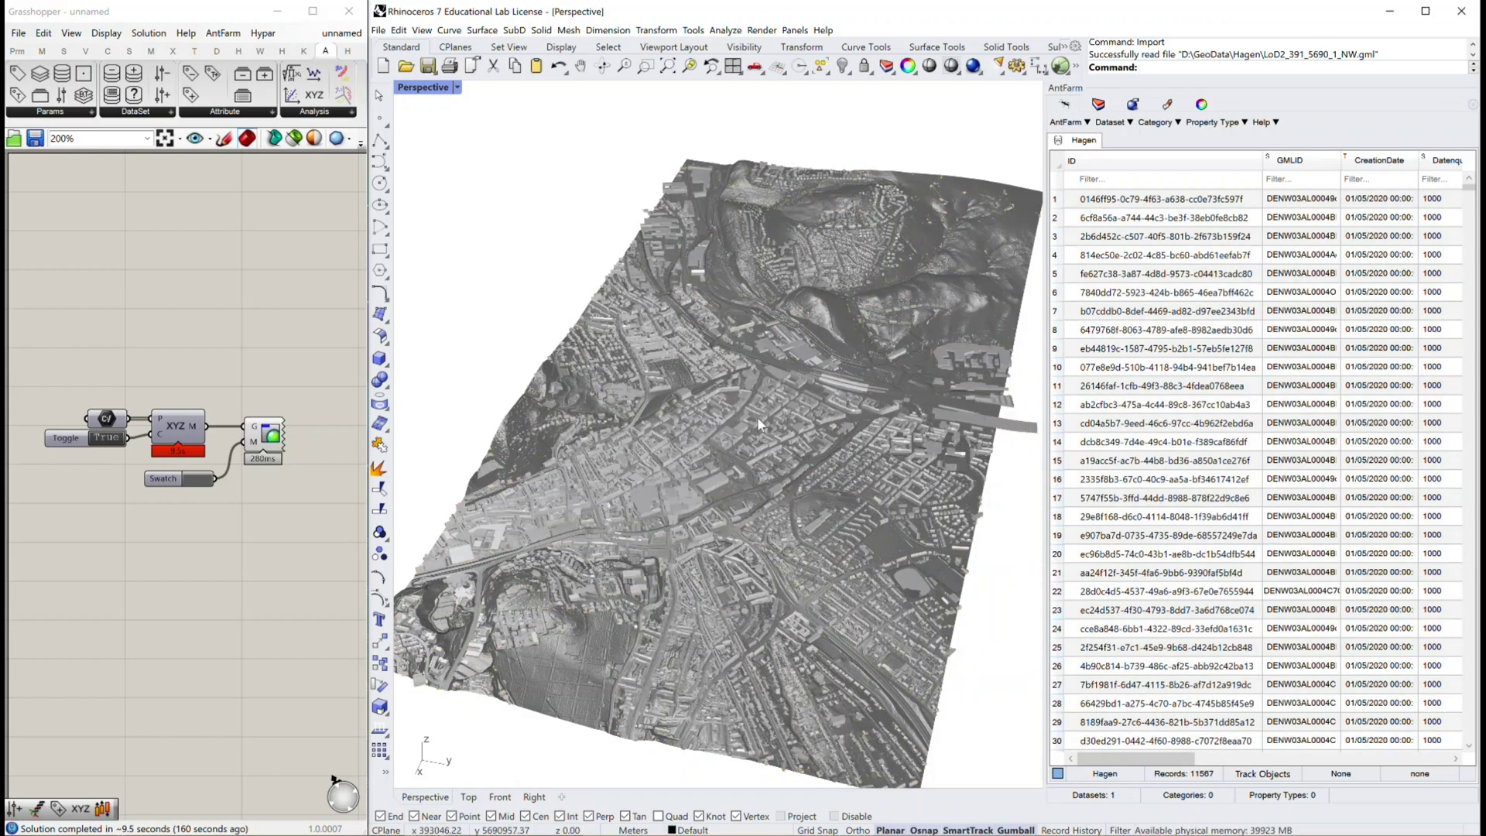
scroll(792, 420, up, 5)
scroll(848, 447, up, 5)
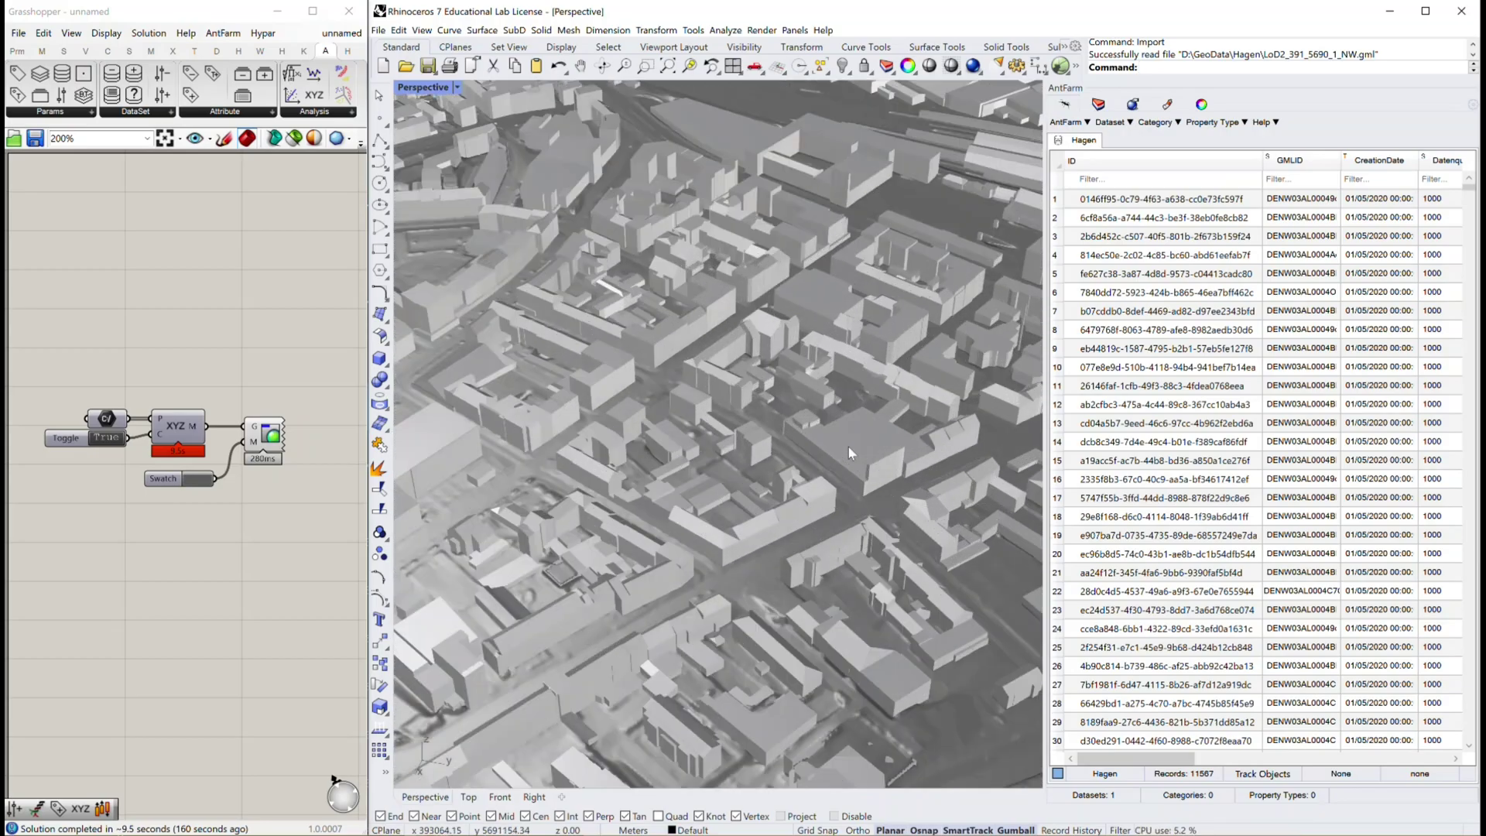
scroll(849, 452, down, 3)
scroll(787, 436, up, 3)
scroll(787, 435, up, 8)
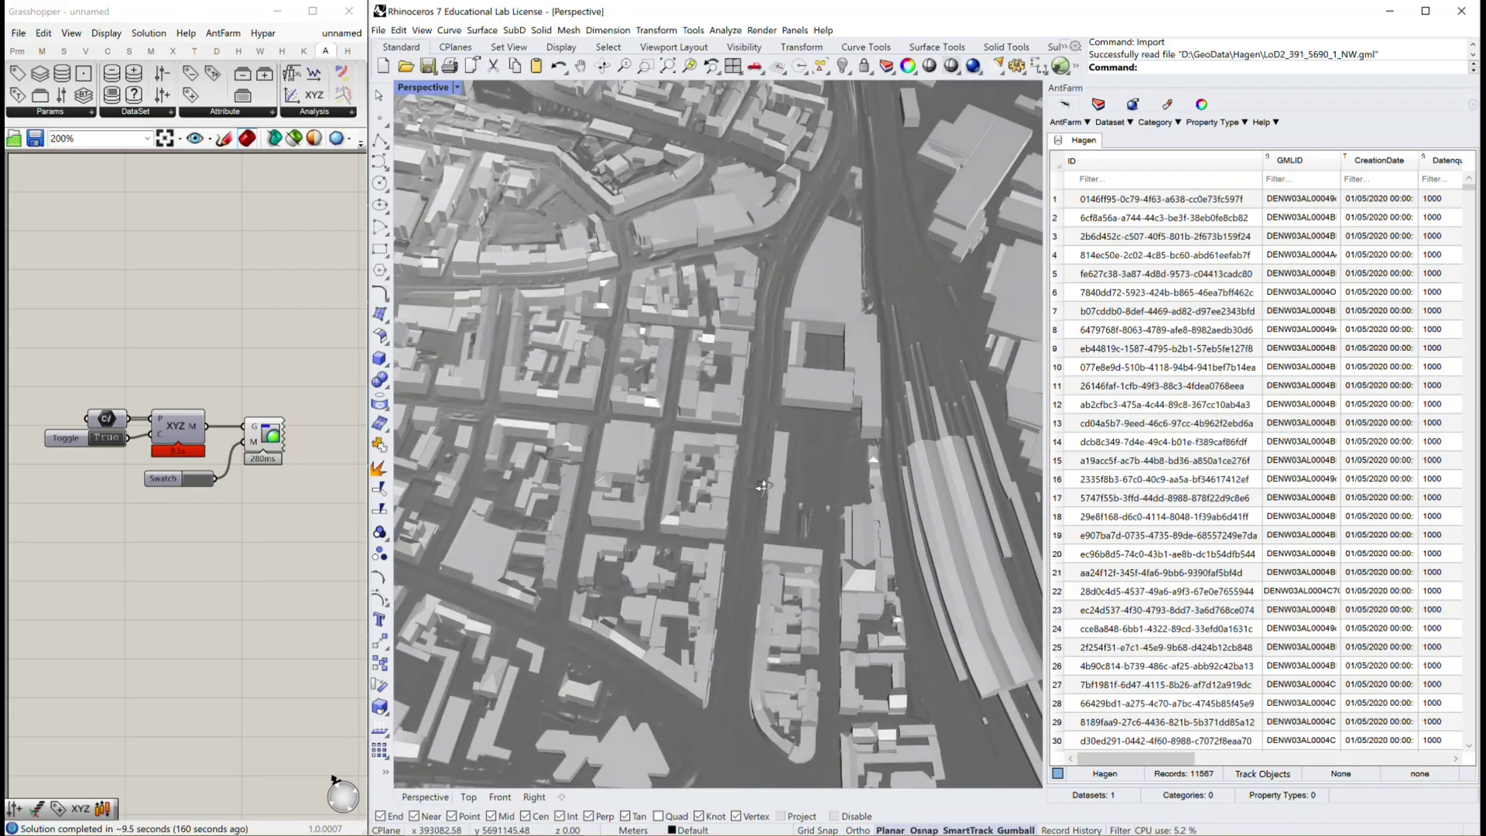
right_drag(762, 486, 858, 489)
scroll(686, 477, up, 3)
scroll(686, 477, down, 3)
scroll(856, 481, down, 10)
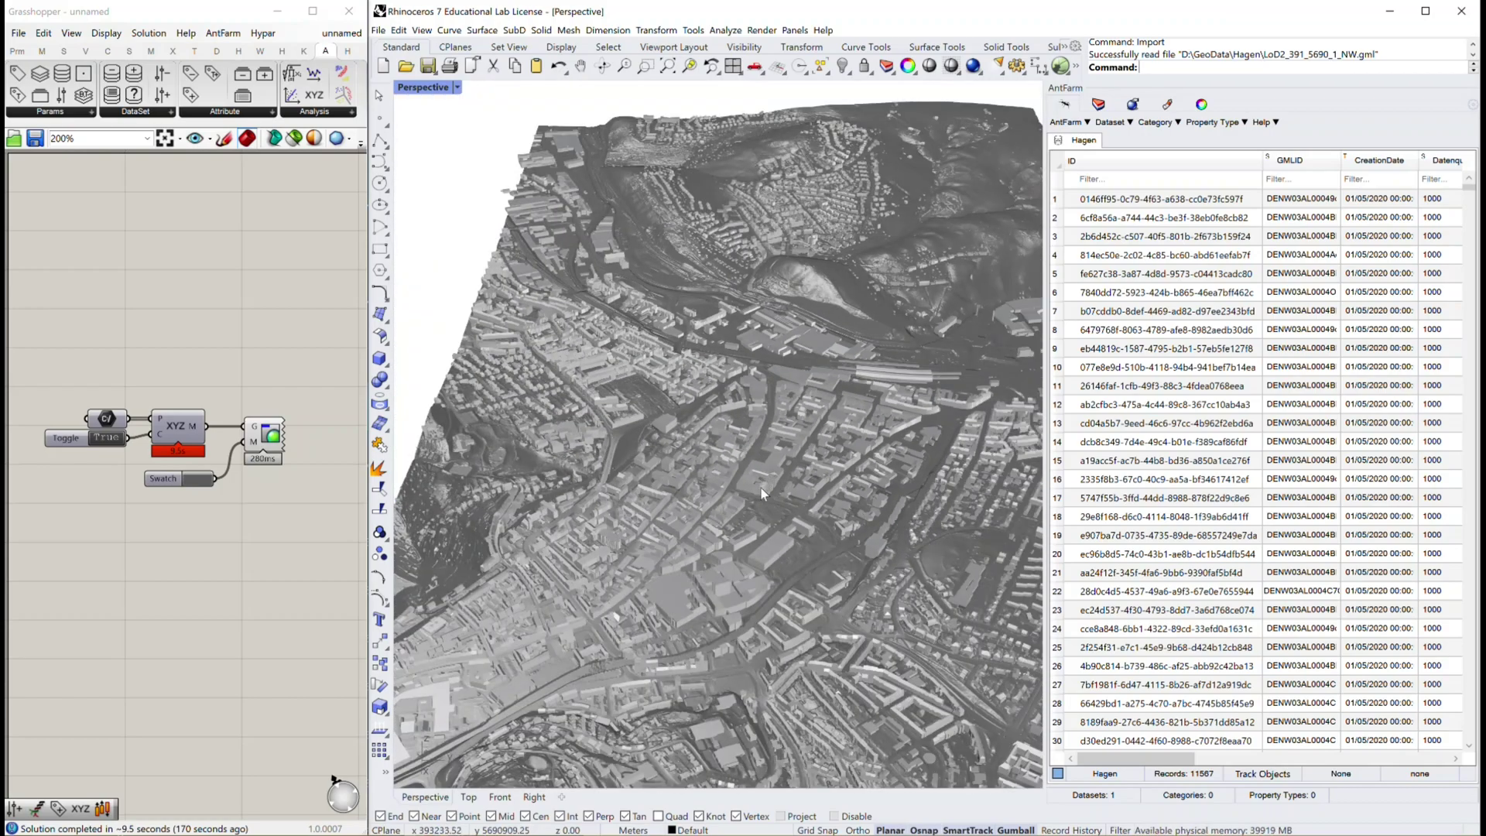
scroll(774, 476, up, 4)
Widen the BuildingFunction column in the AntFarm attribute table.
right_drag(776, 474, 740, 553)
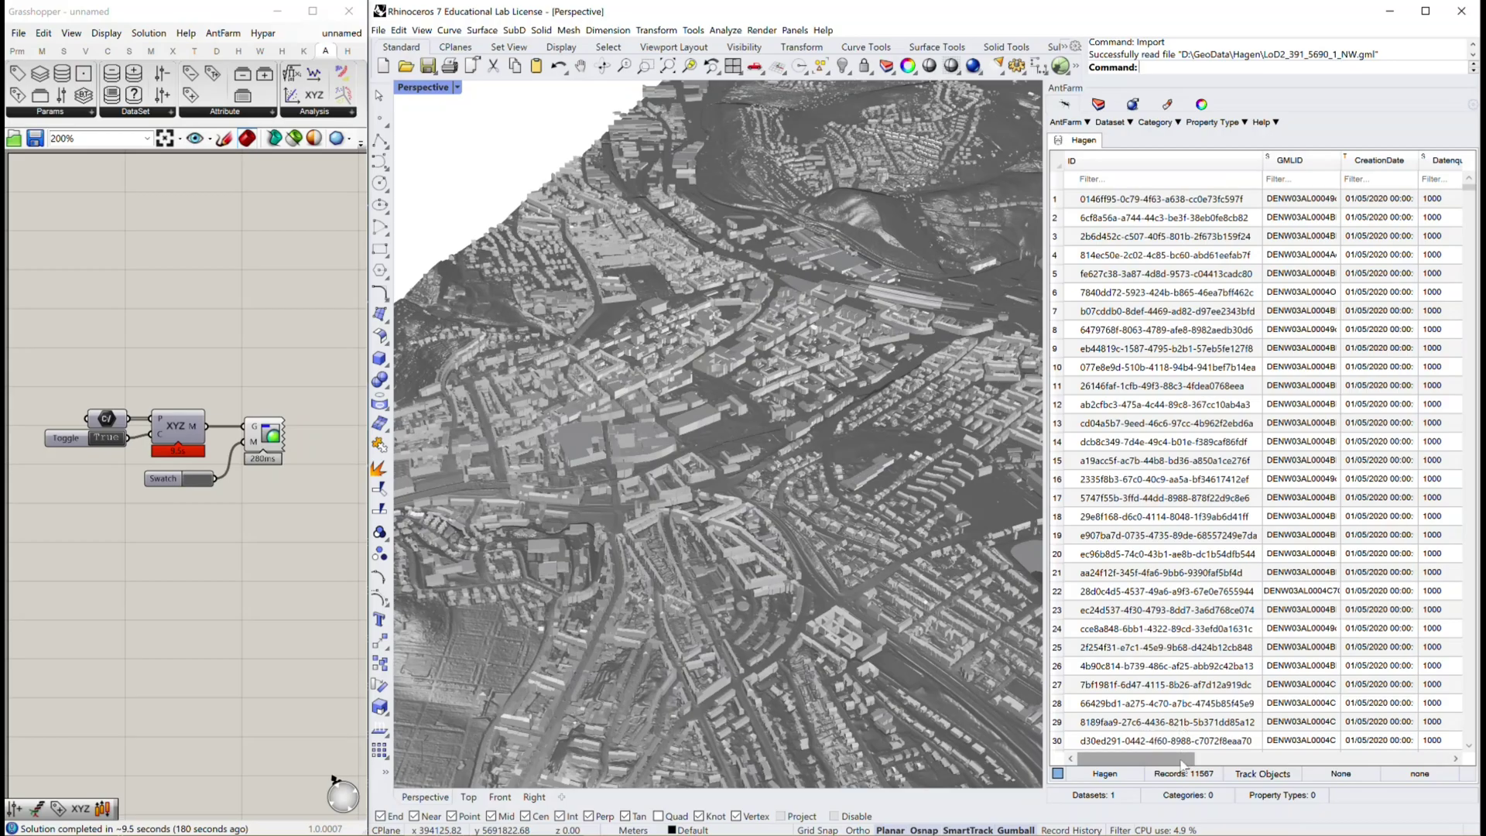
click(1331, 757)
click(1331, 758)
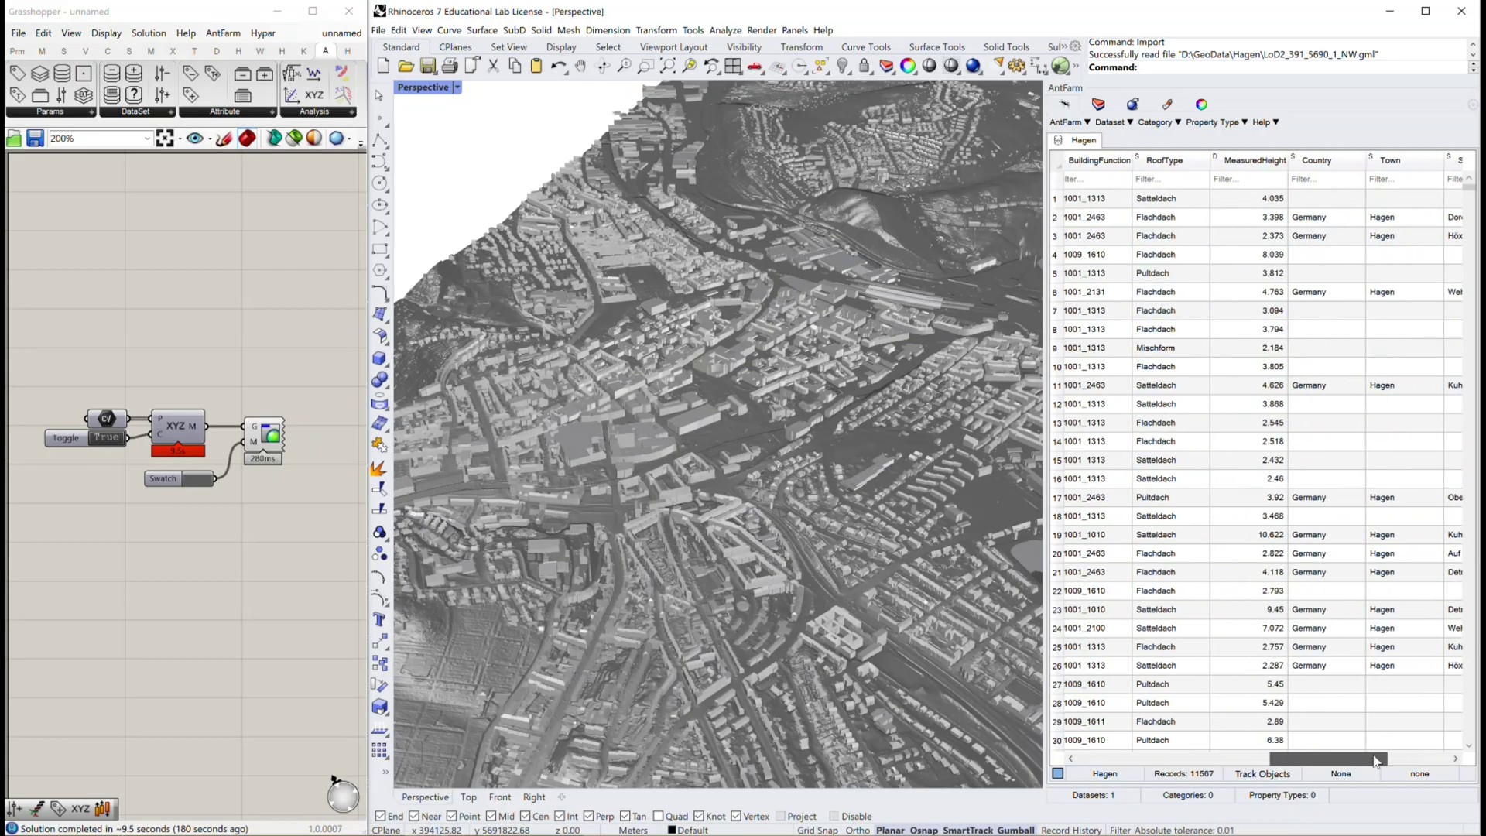
drag(1359, 761, 1316, 760)
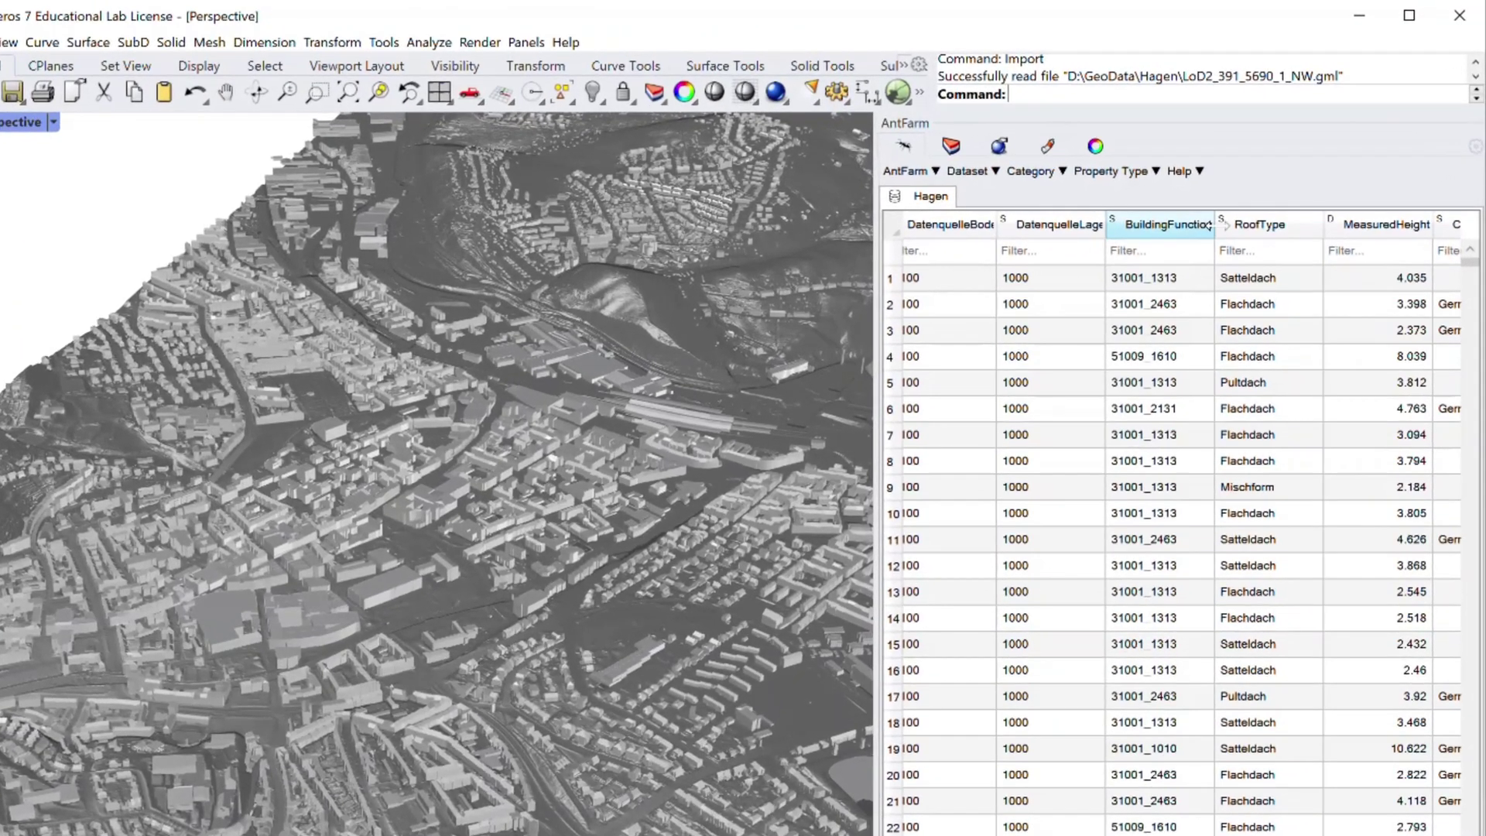
drag(1210, 224, 1305, 225)
click(1228, 302)
click(1182, 305)
Categorize BuildingFunction via Dataset > Attribute > Categorize, creating a BuildingFunction_cat column.
click(972, 169)
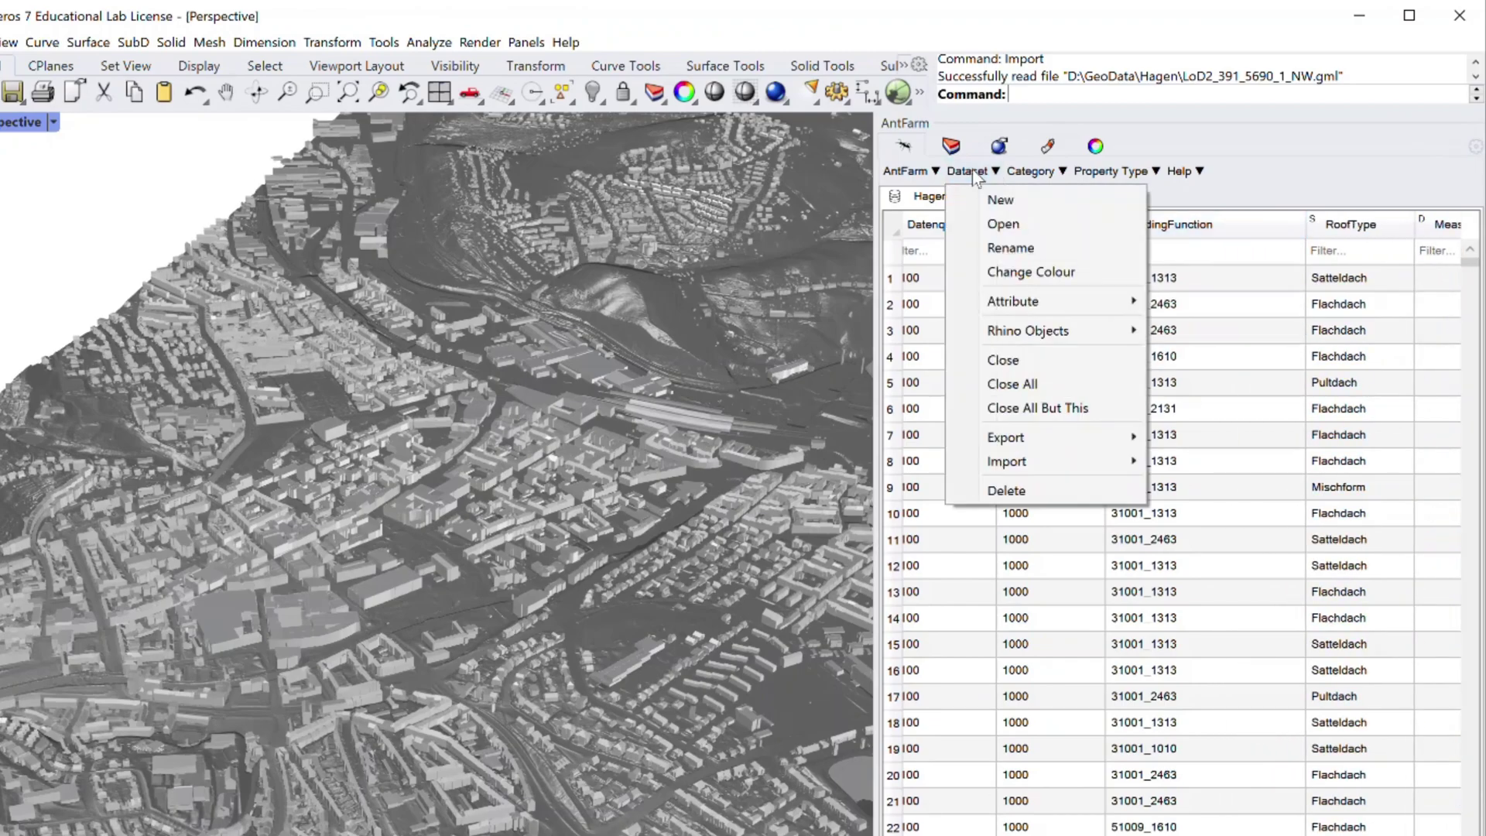
mouse_move(1028, 308)
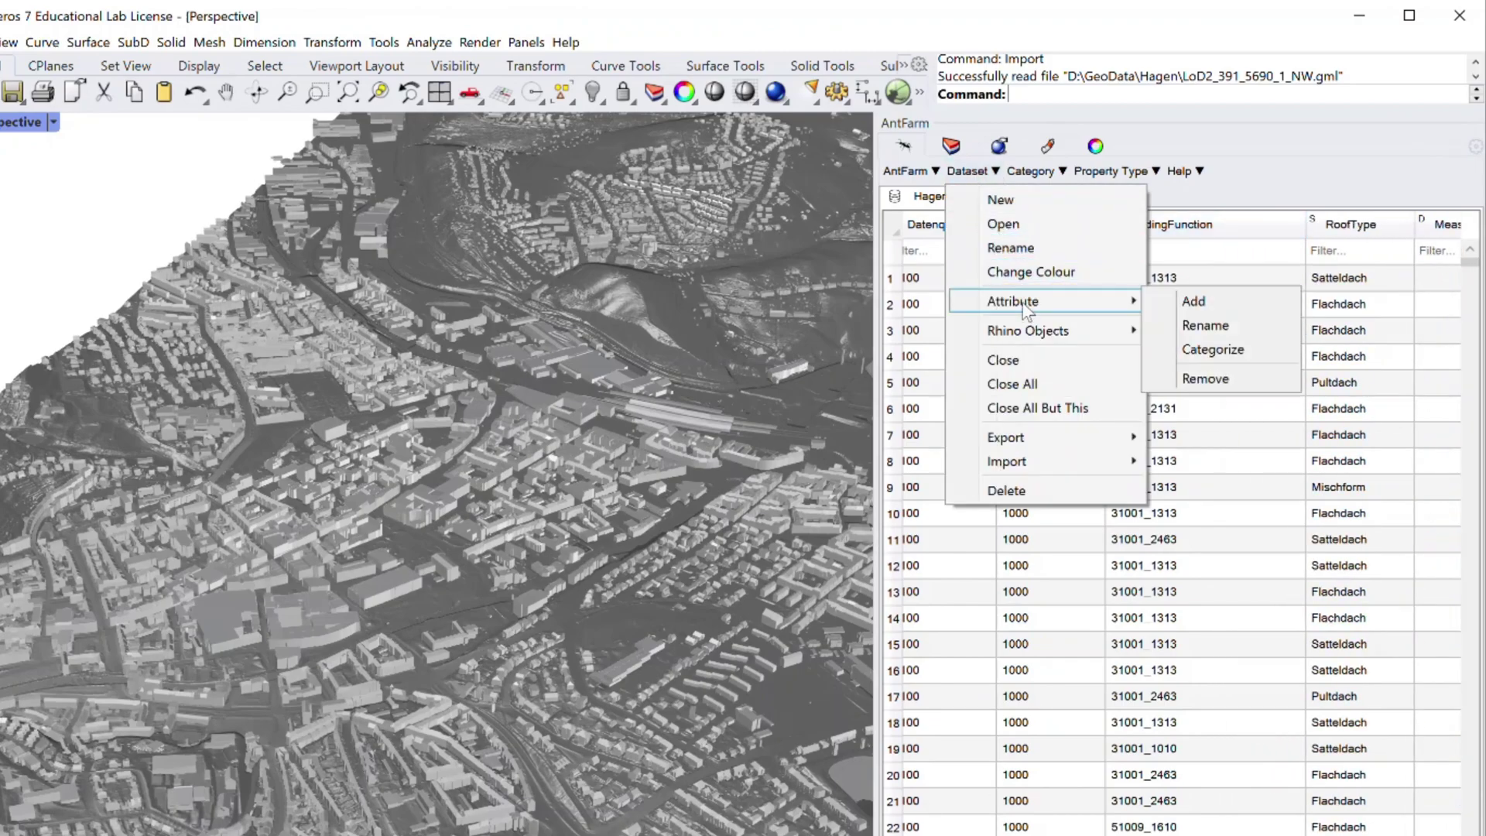
click(1223, 352)
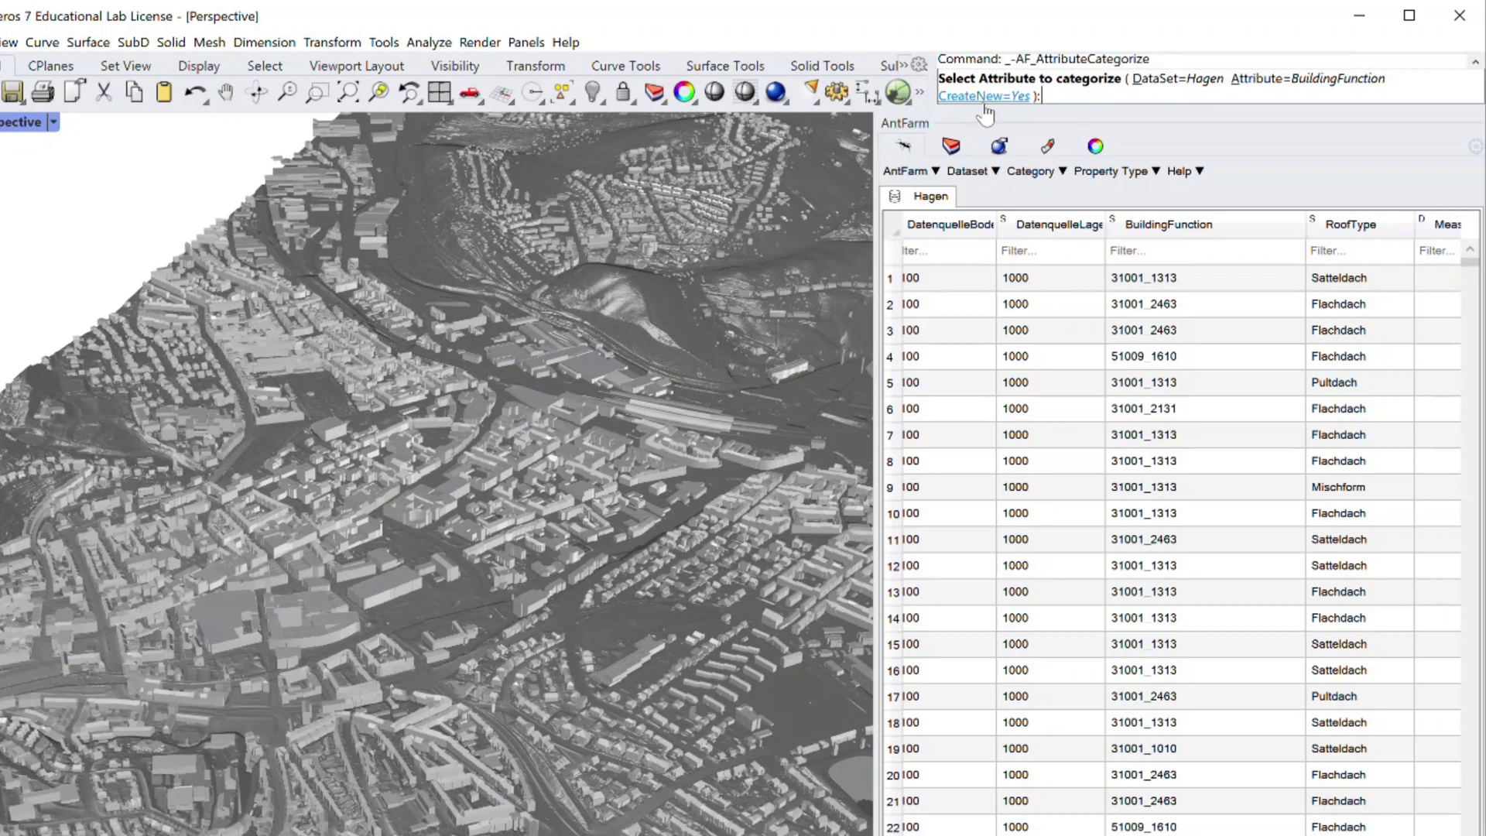
key(Return)
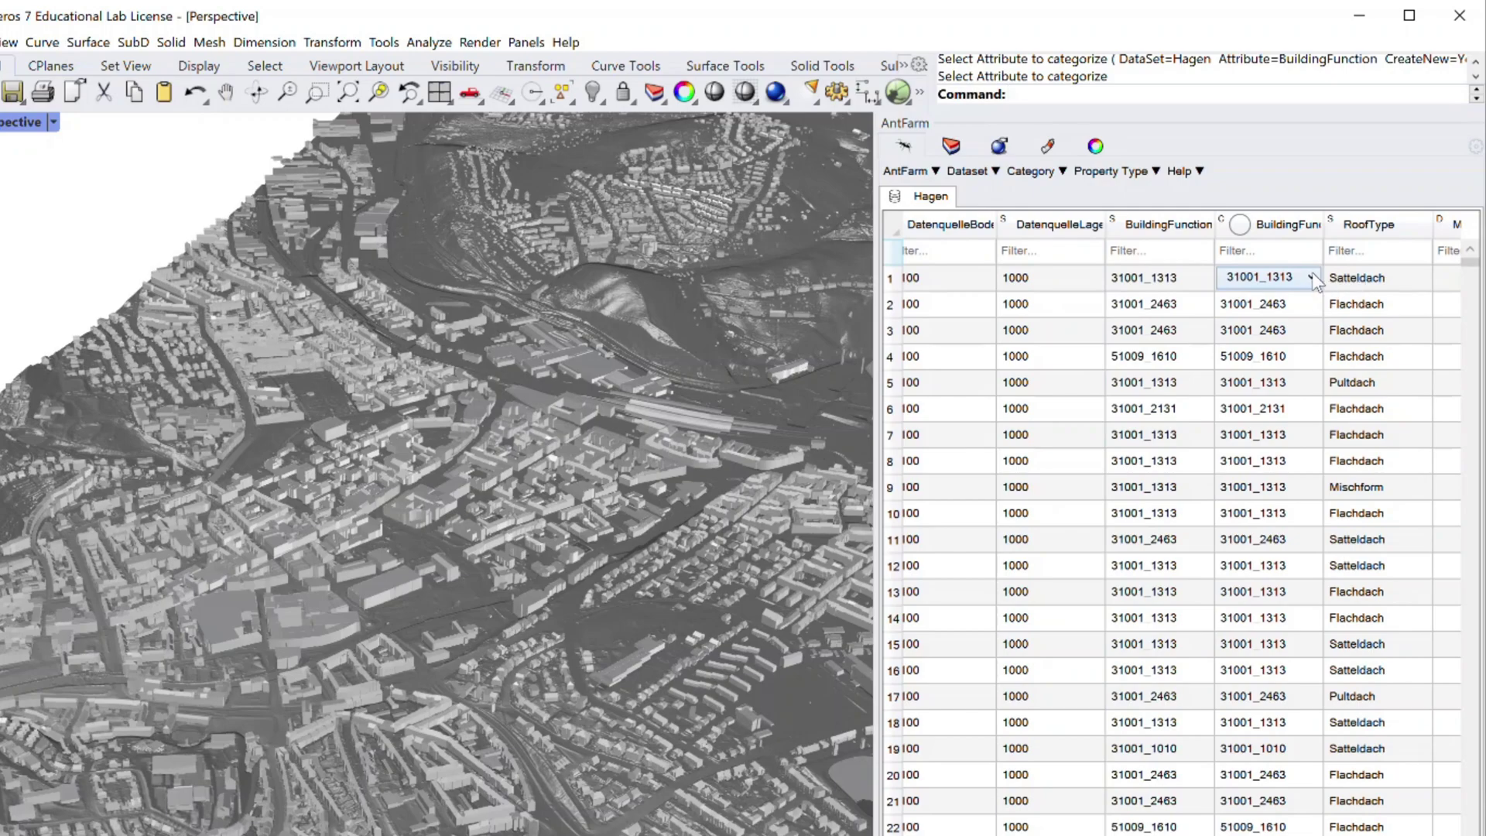
click(1311, 277)
mouse_move(1316, 340)
mouse_down()
mouse_move(1302, 647)
mouse_move(1302, 324)
mouse_up()
Show the Hagen buildings coloured by BuildingFunction_cat and survey the multicoloured city.
click(1256, 175)
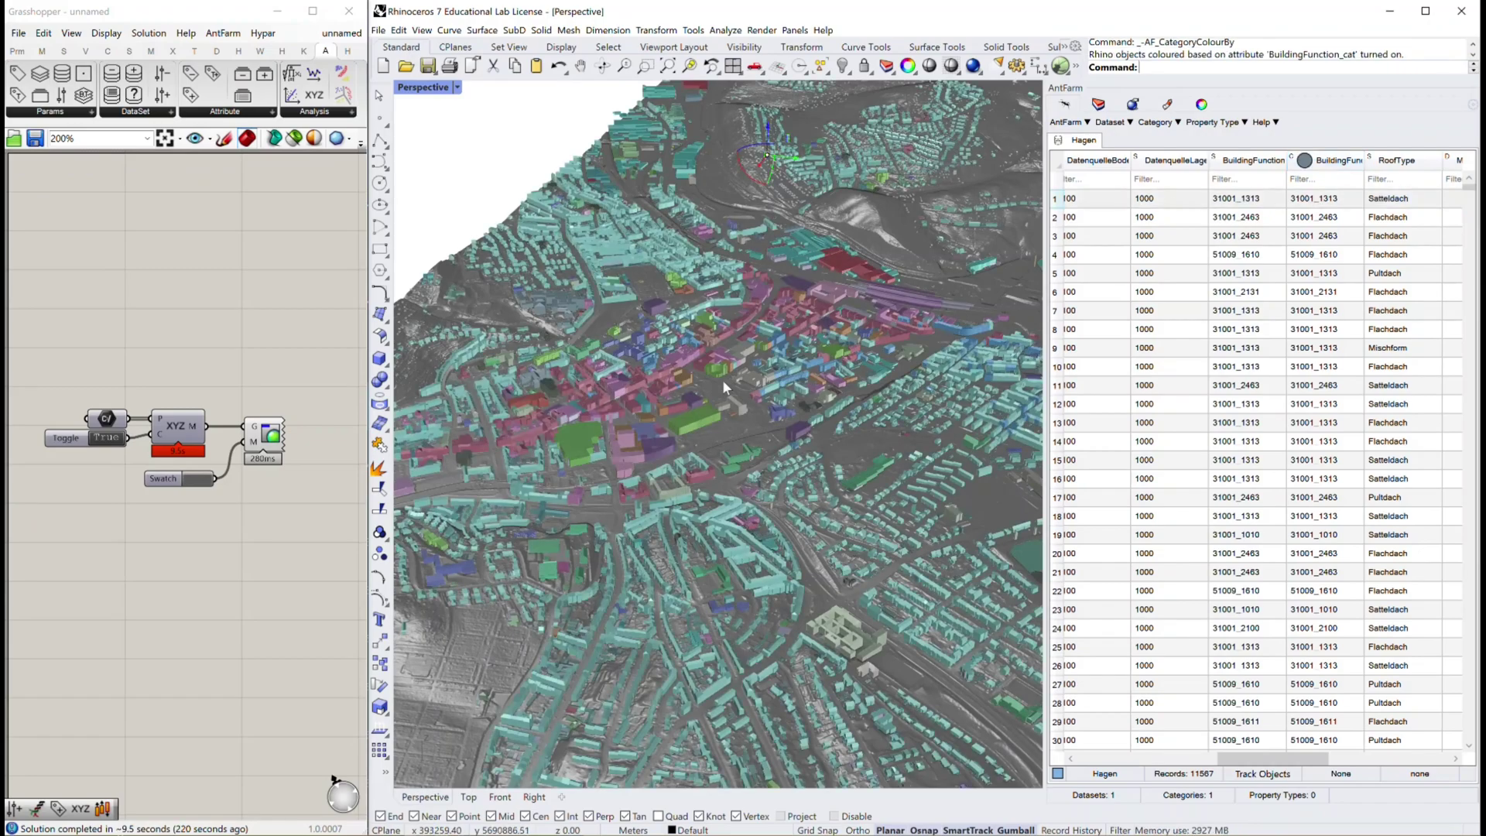
scroll(843, 495, down, 2)
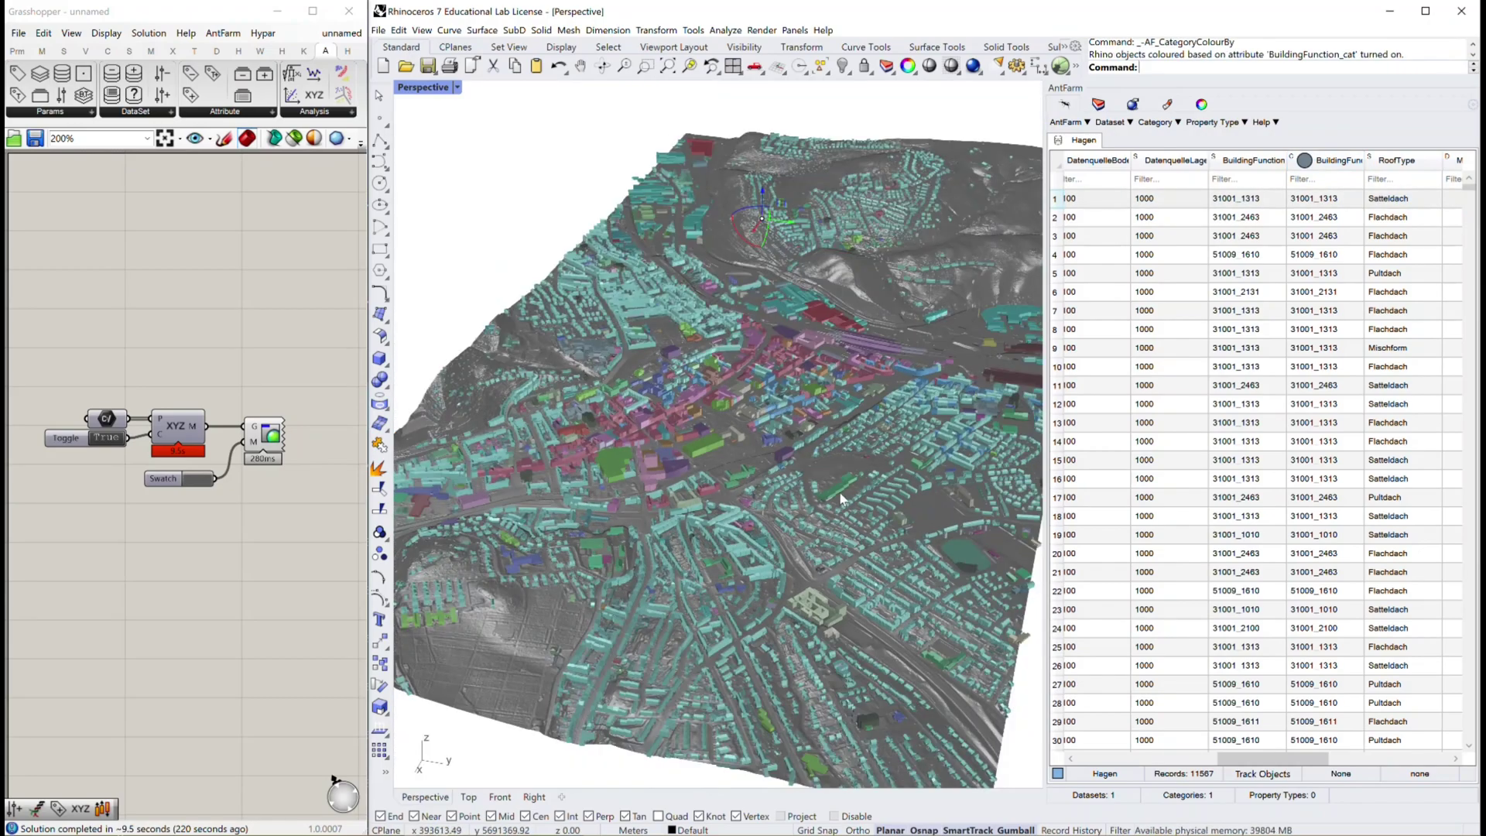
shift+right_drag(840, 466, 779, 374)
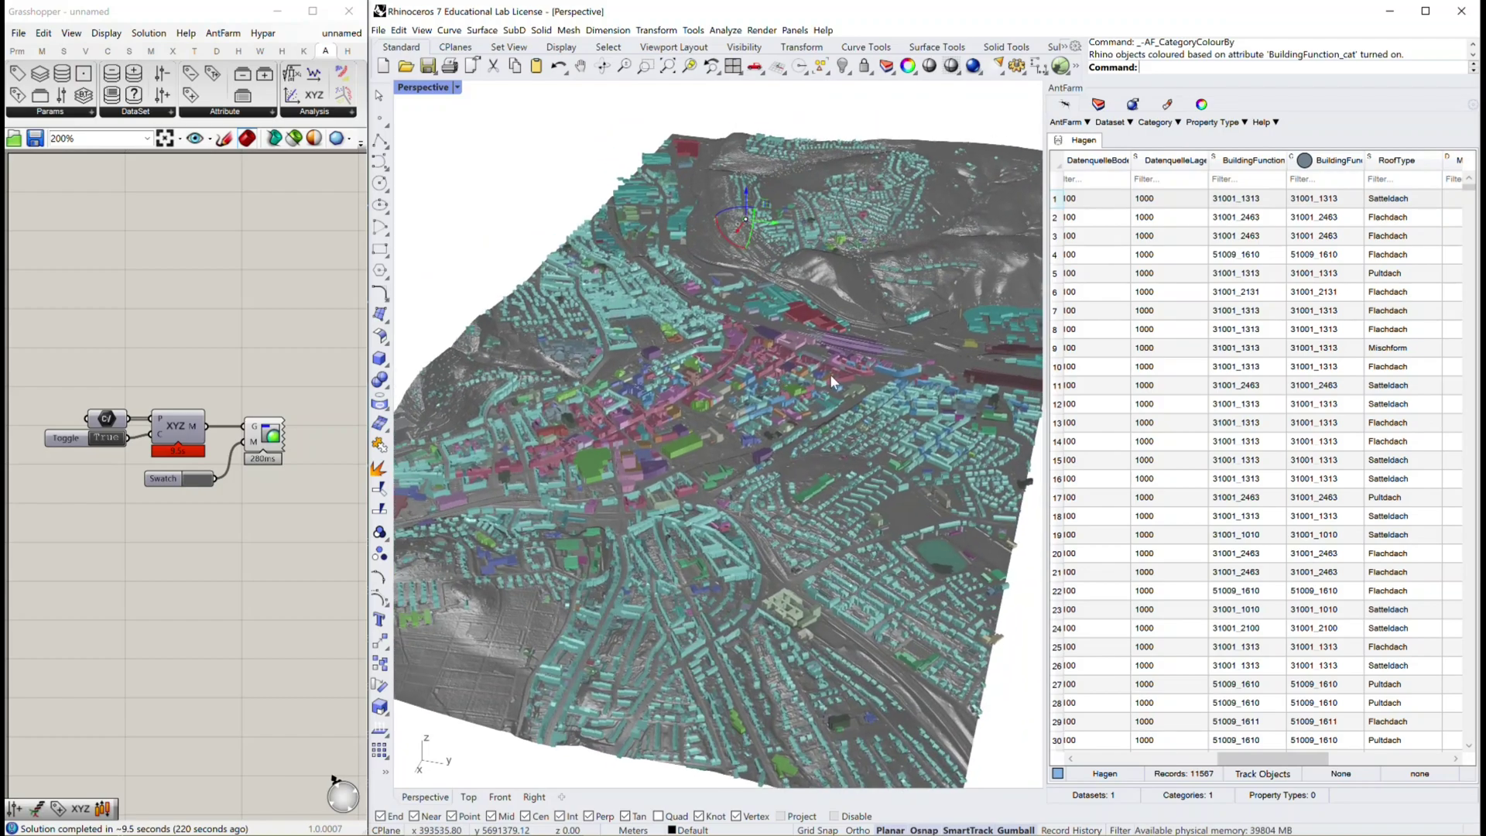
scroll(769, 369, up, 6)
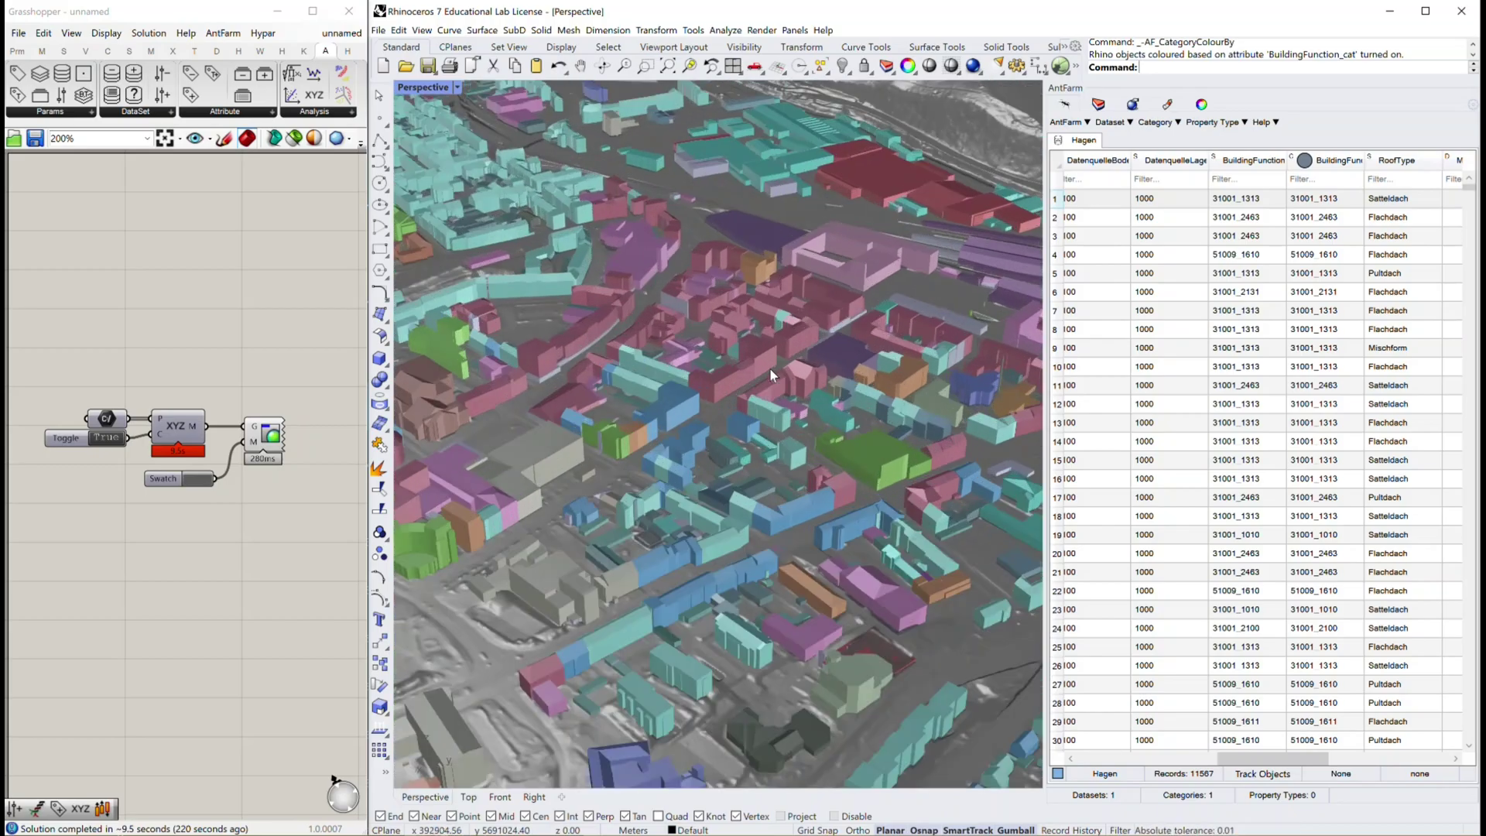
scroll(769, 369, down, 3)
scroll(776, 403, down, 4)
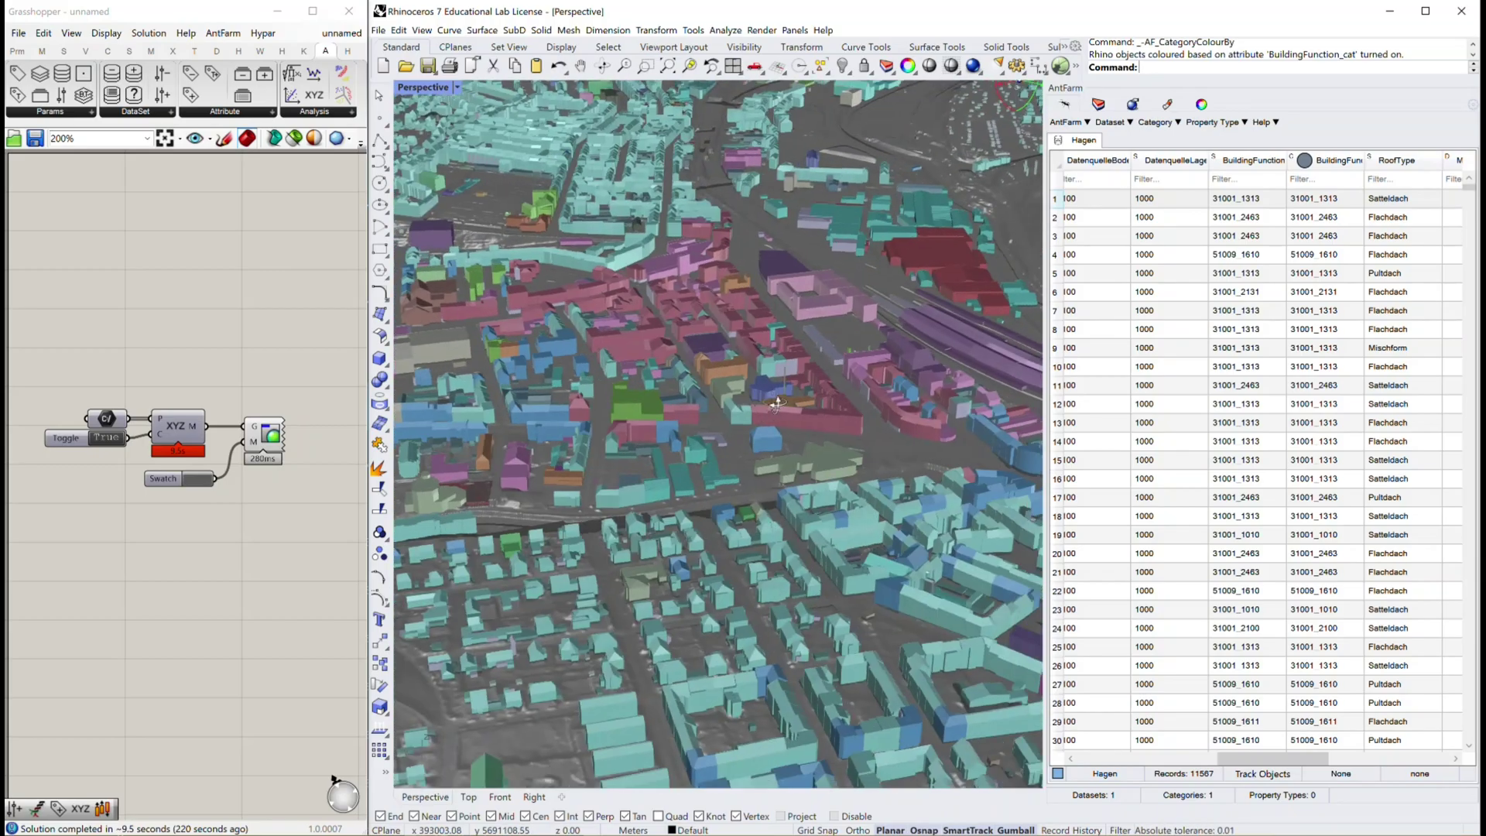
mouse_move(777, 402)
right_down()
mouse_move(780, 302)
mouse_move(796, 480)
mouse_move(728, 373)
mouse_move(800, 416)
mouse_move(790, 409)
right_up()
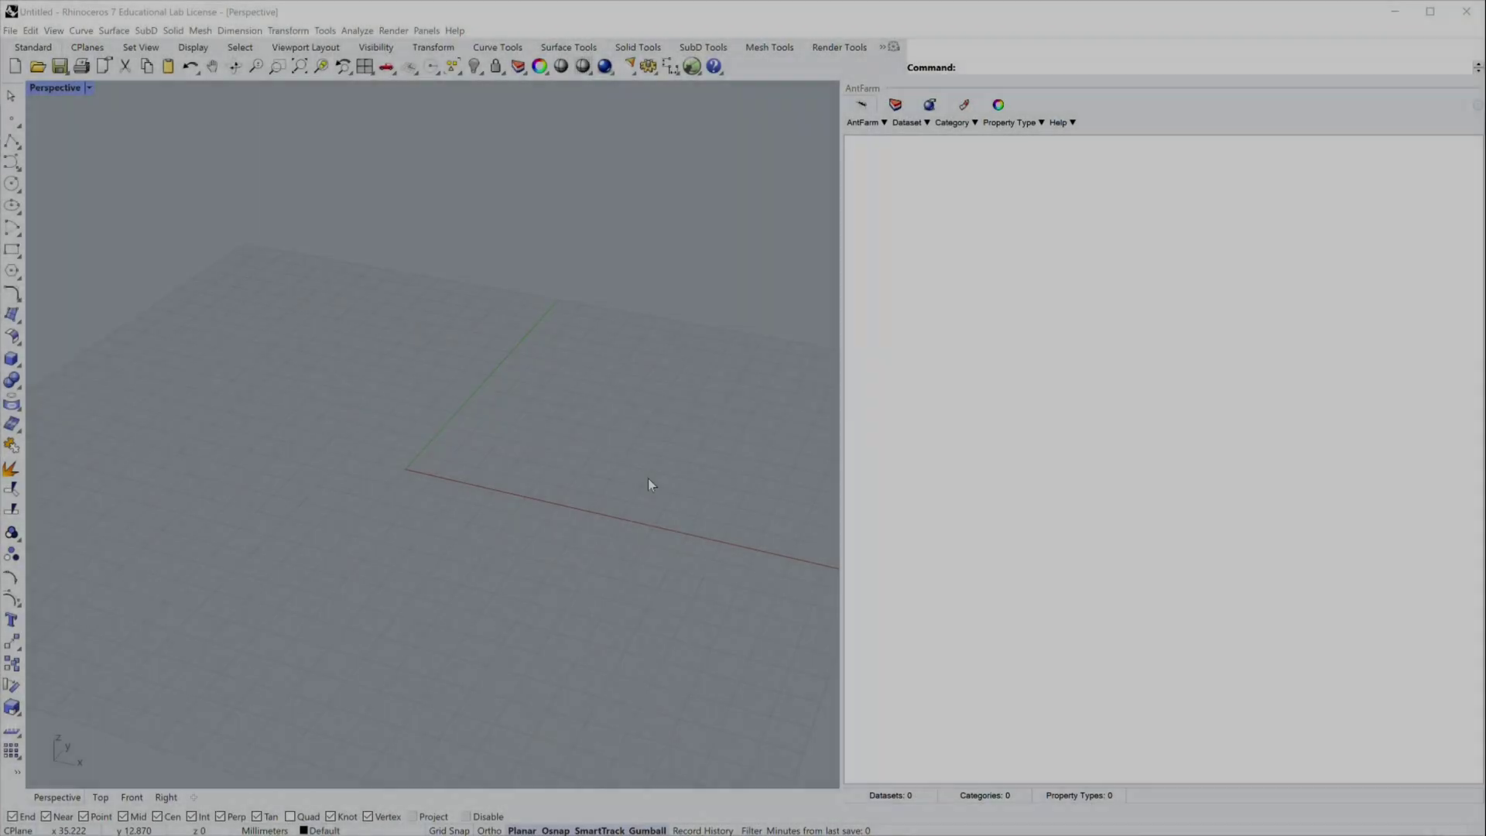
Run Import and browse to D:\GeoData\NY\DA_WISE_GML\NY_DA_WISE_GMLs to load the GML files.
text(Import)
key(Return)
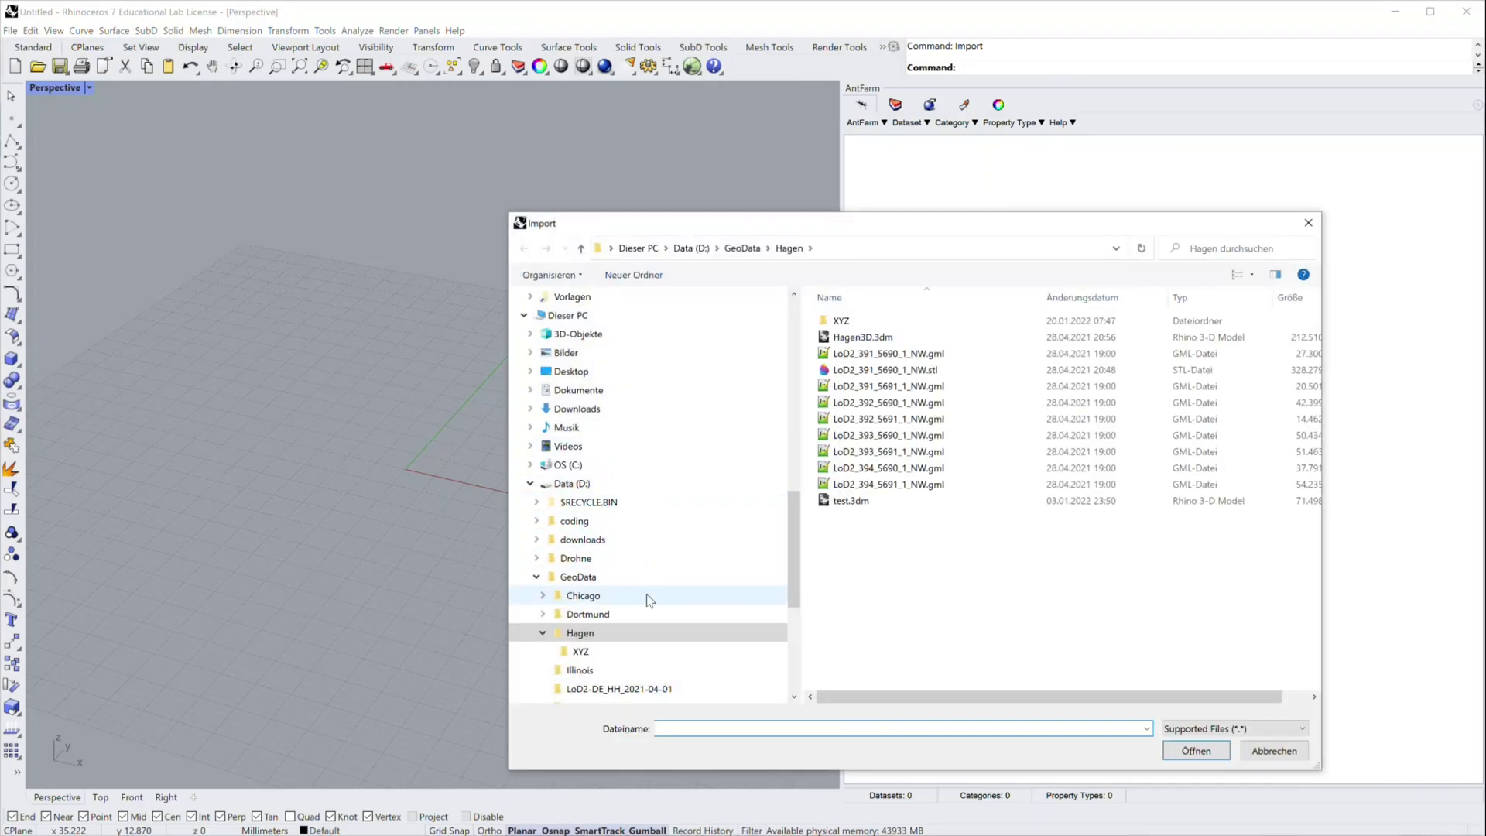
scroll(646, 599, down, 2)
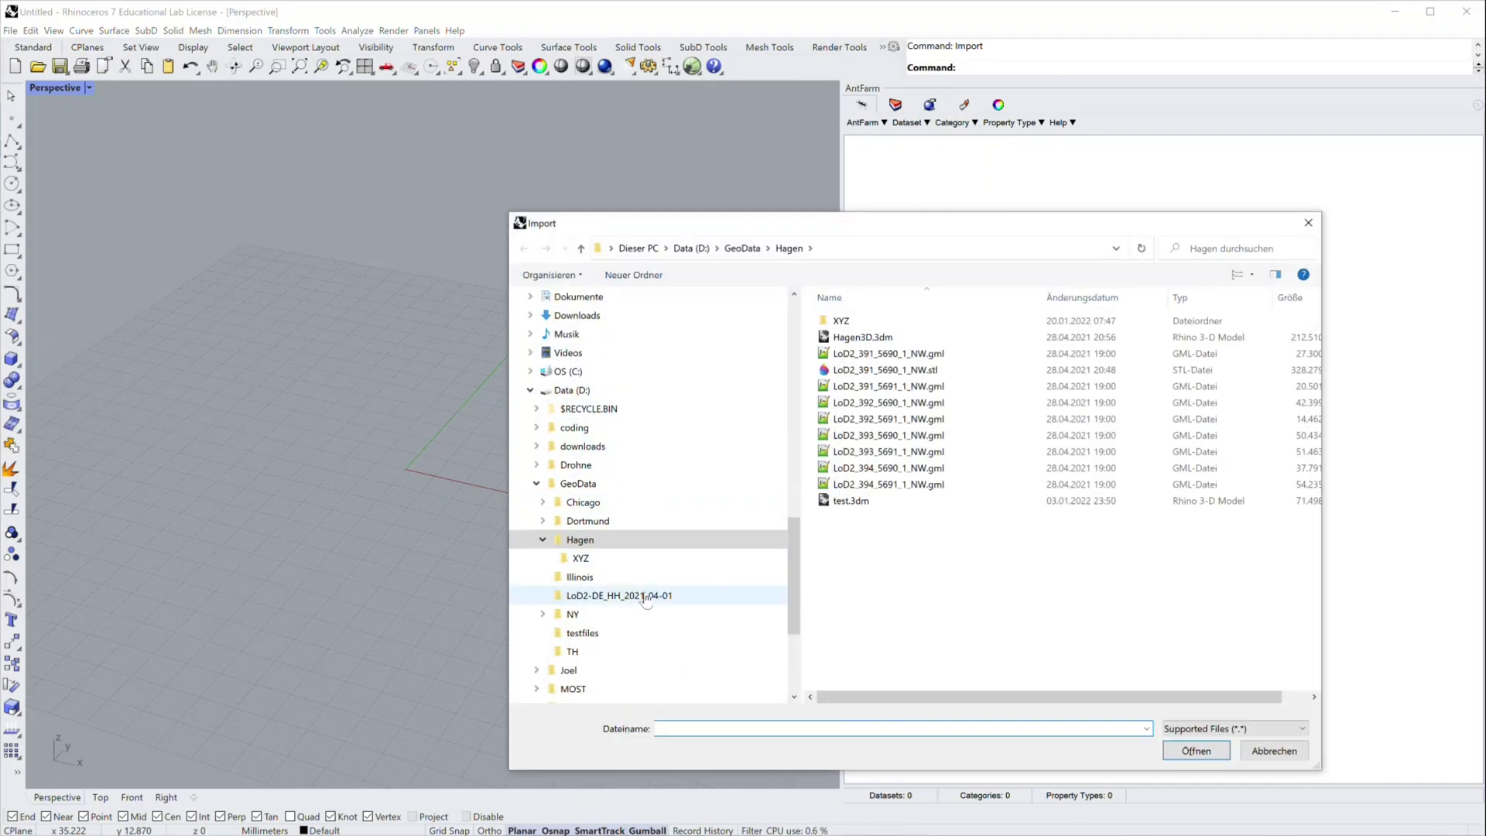
click(579, 615)
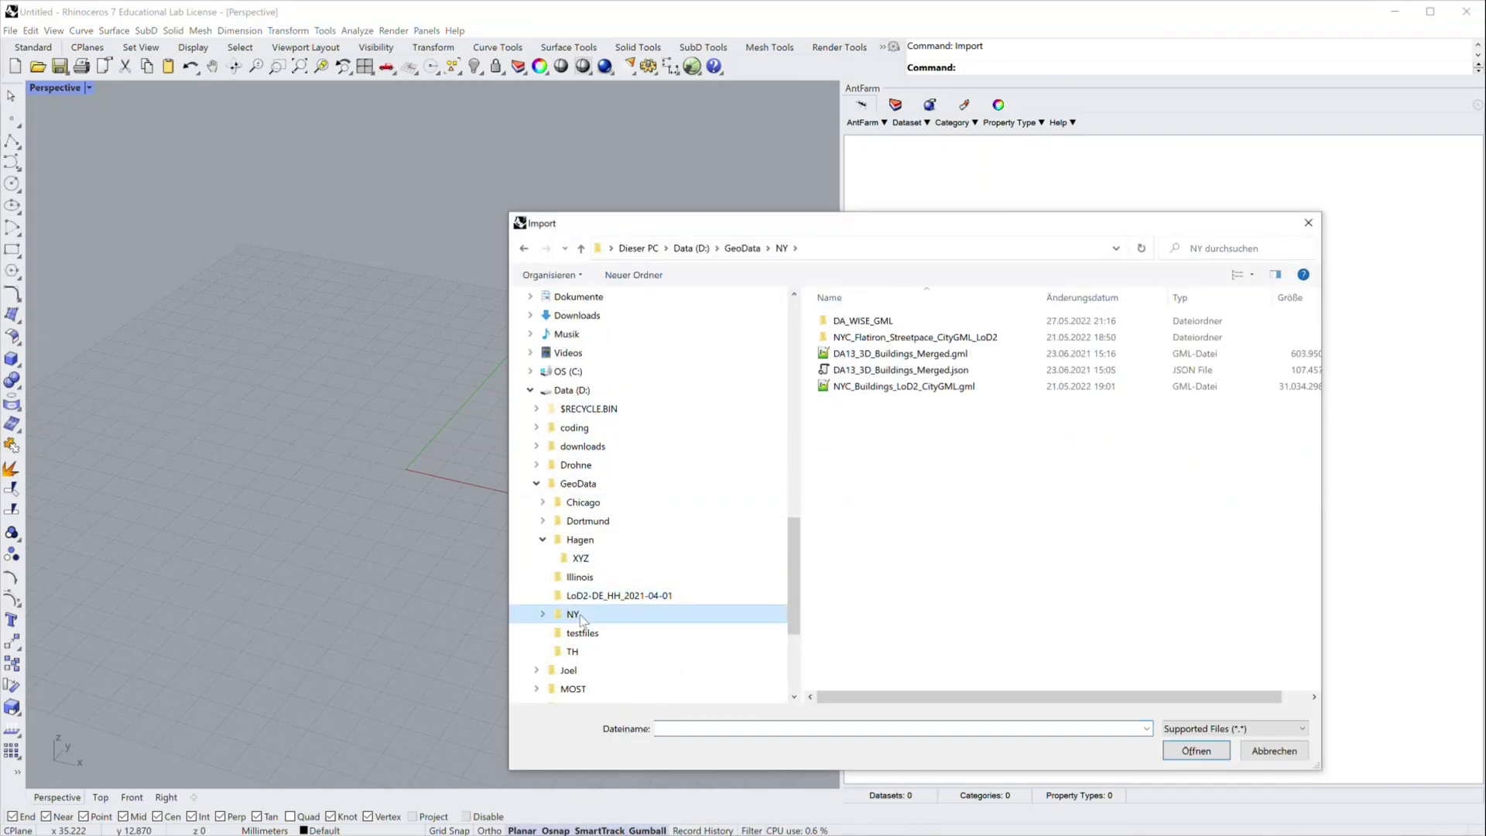
double_click(864, 321)
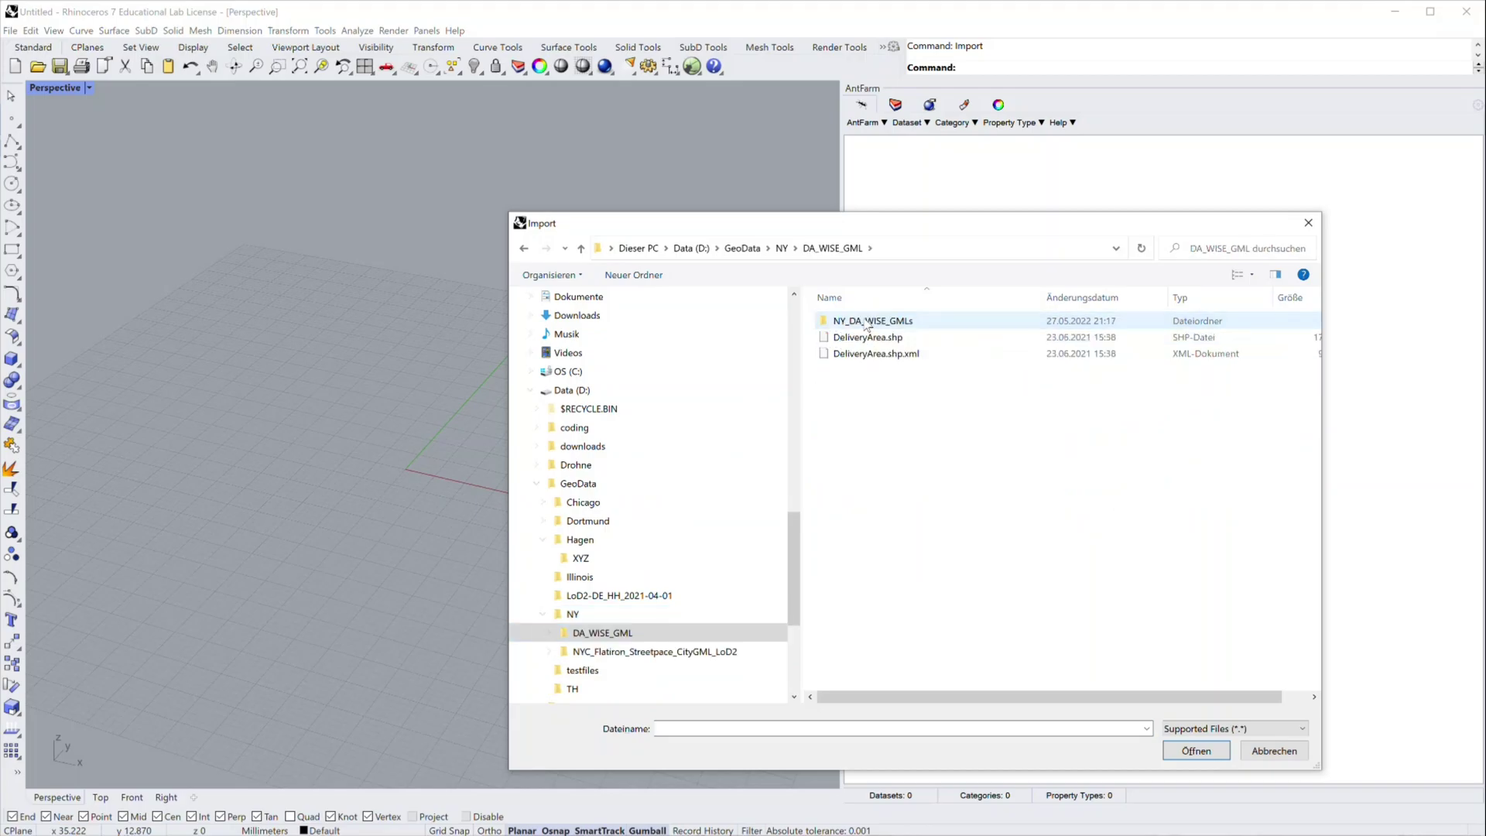
double_click(866, 321)
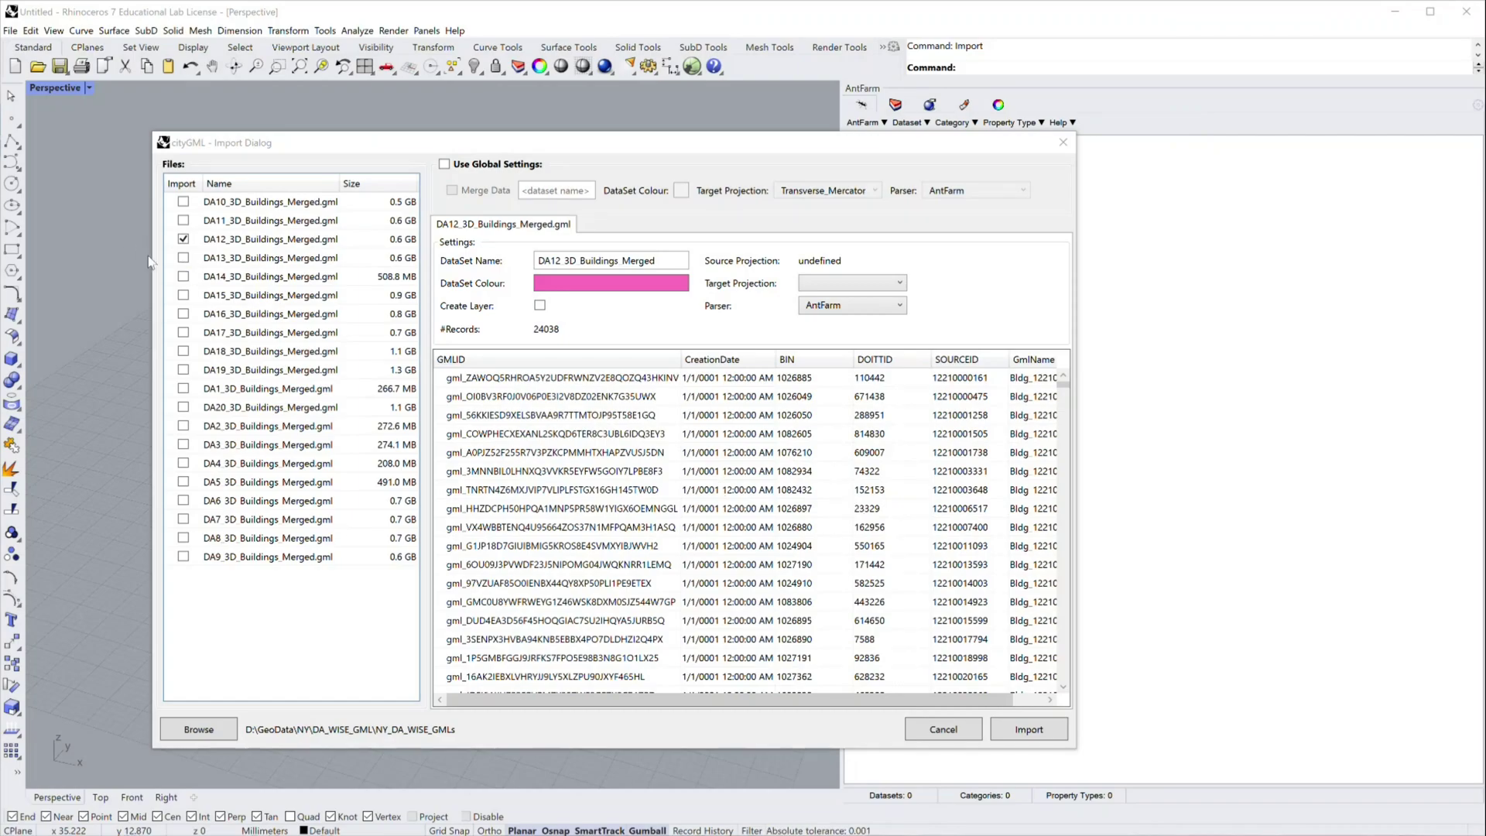
Add DA13 to DA12, enable Use Global Settings and Merge Data, name it 'NY', and import.
click(187, 262)
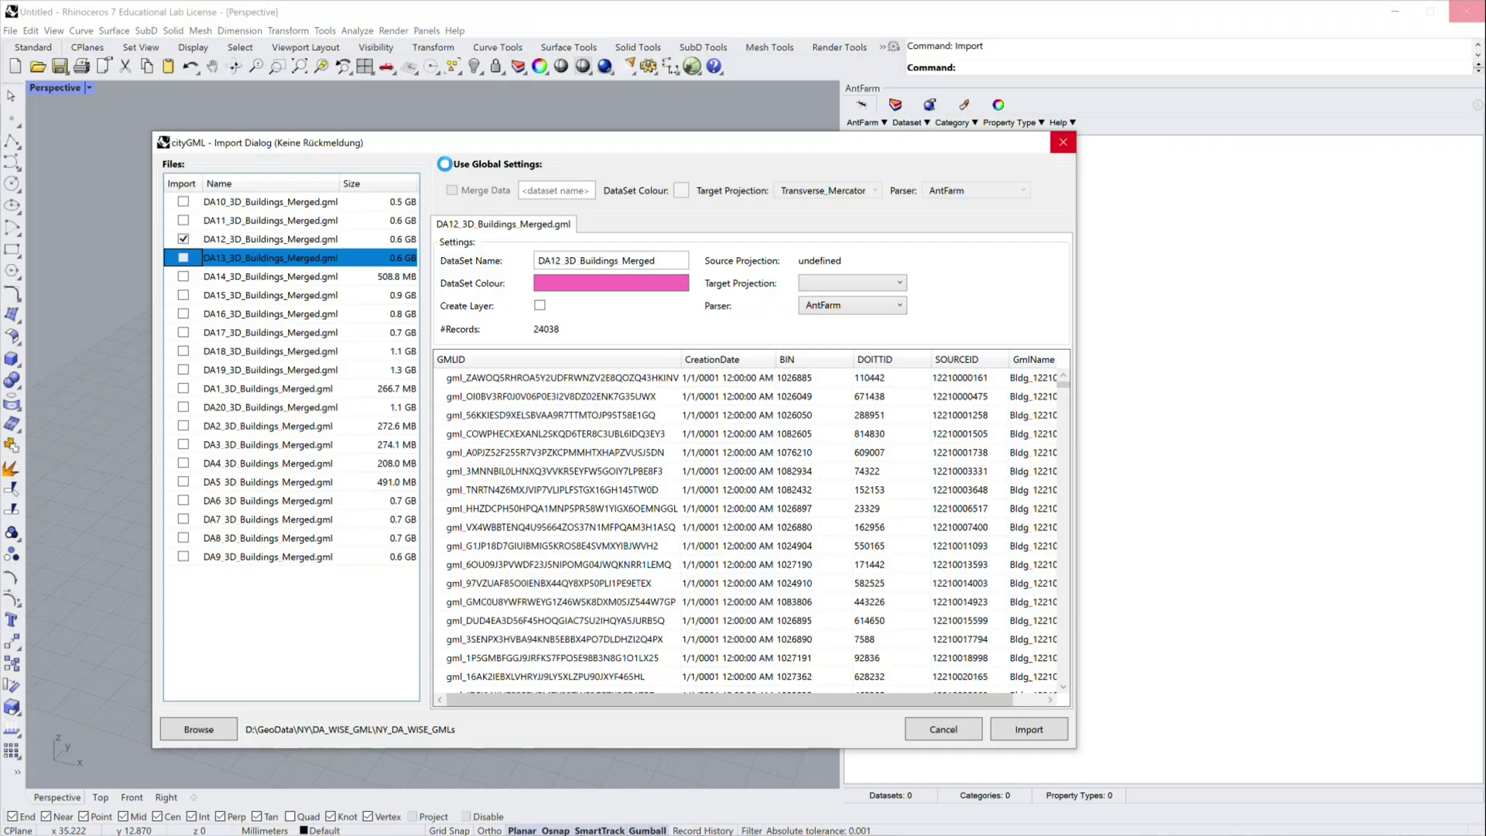
click(444, 164)
click(452, 191)
click(546, 189)
text(NY)
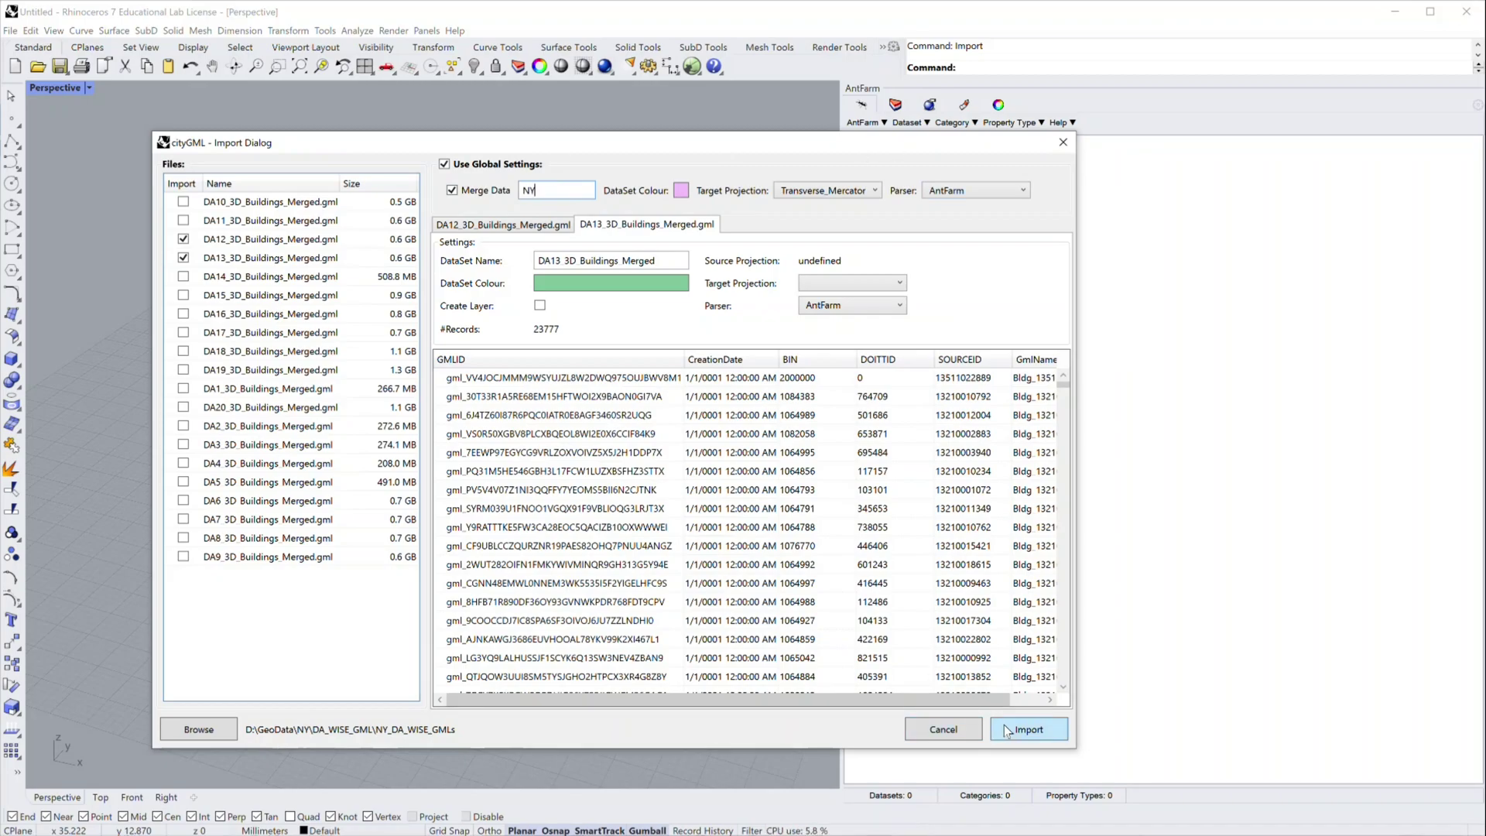
click(1036, 732)
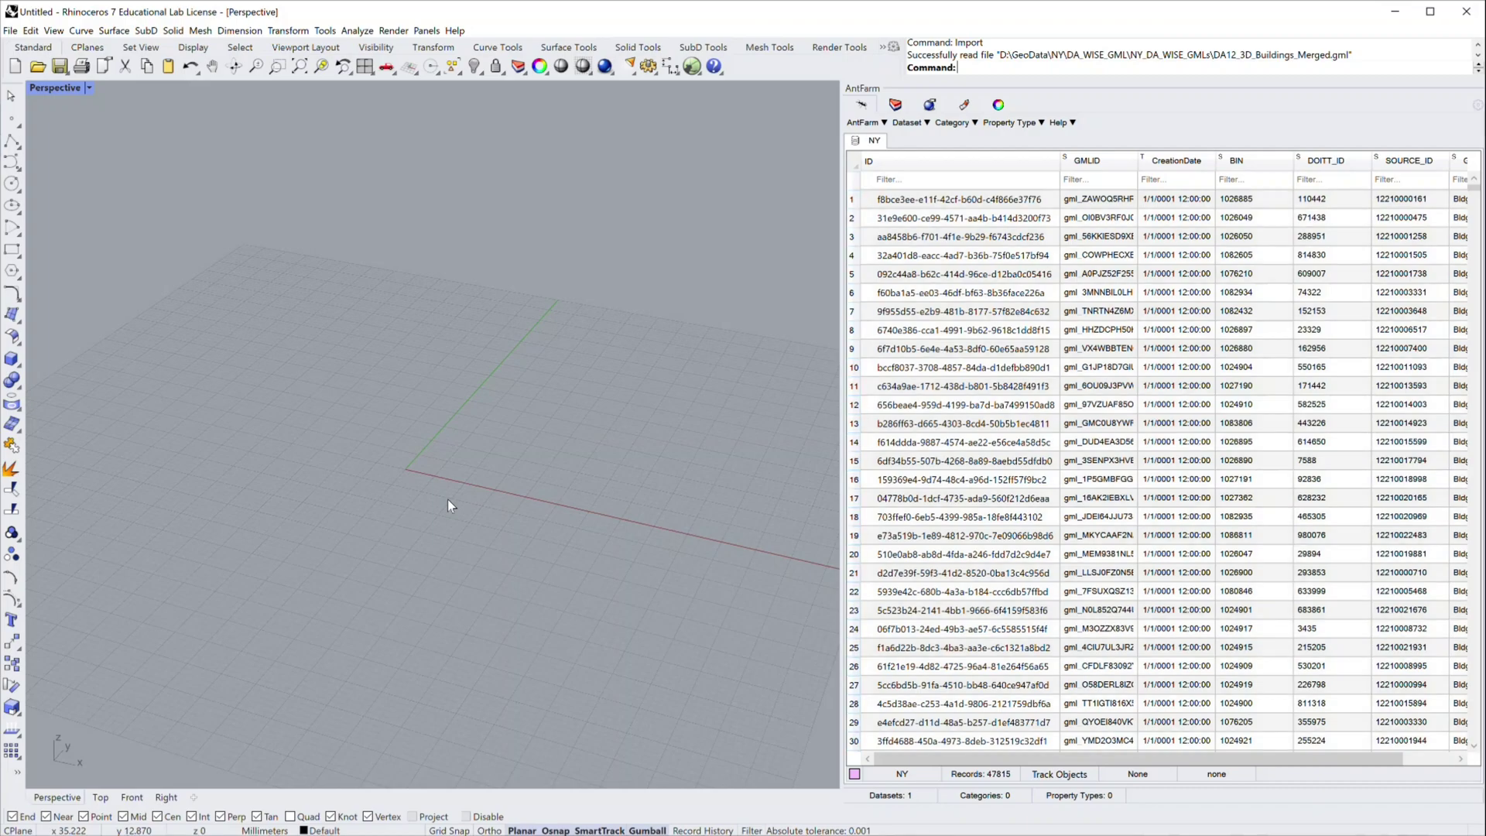
Zoom extents with ZE to frame all 47815 imported New York buildings.
text(ZE)
key(Return)
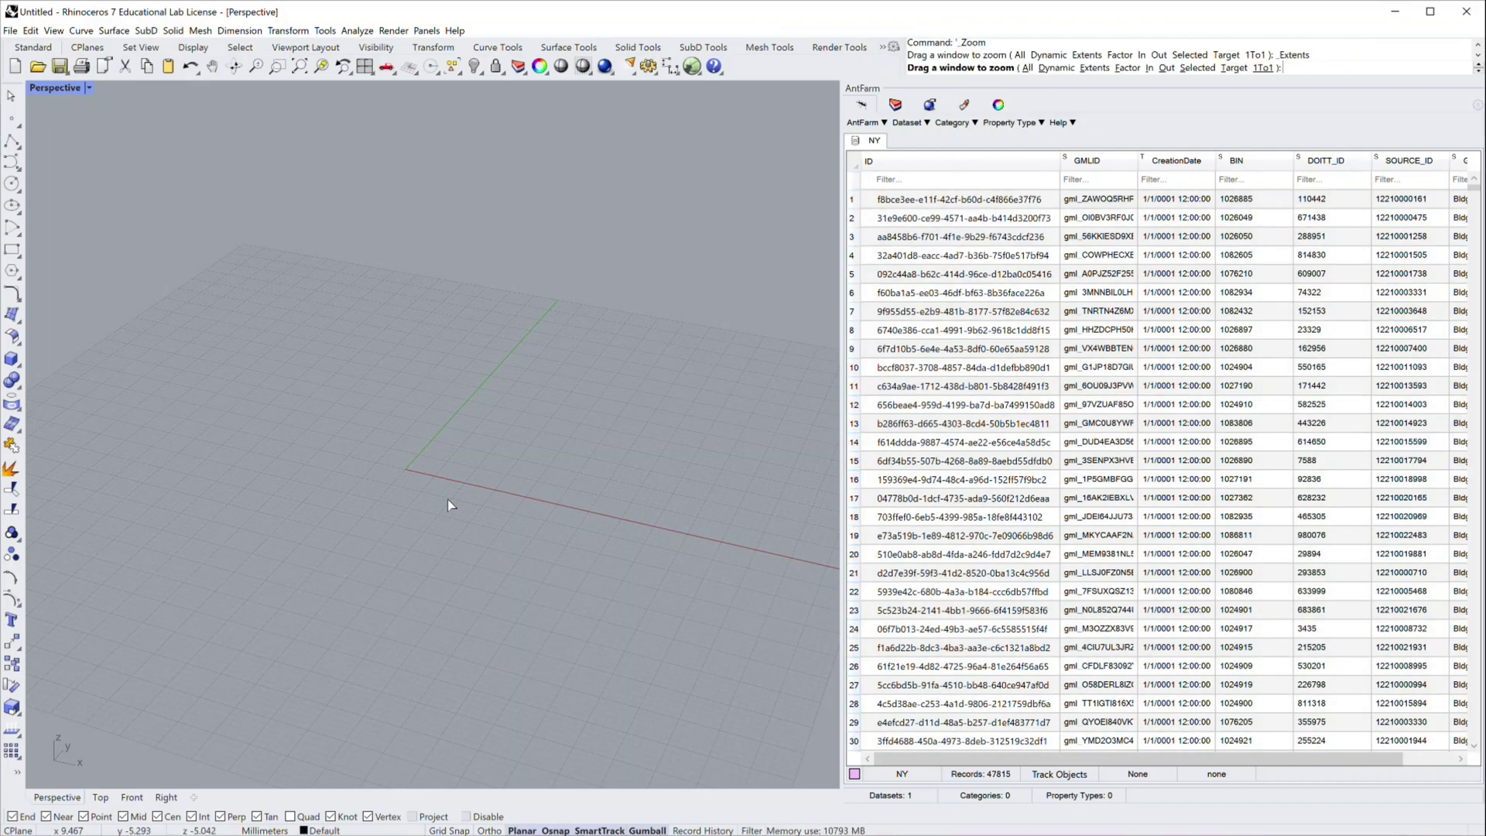